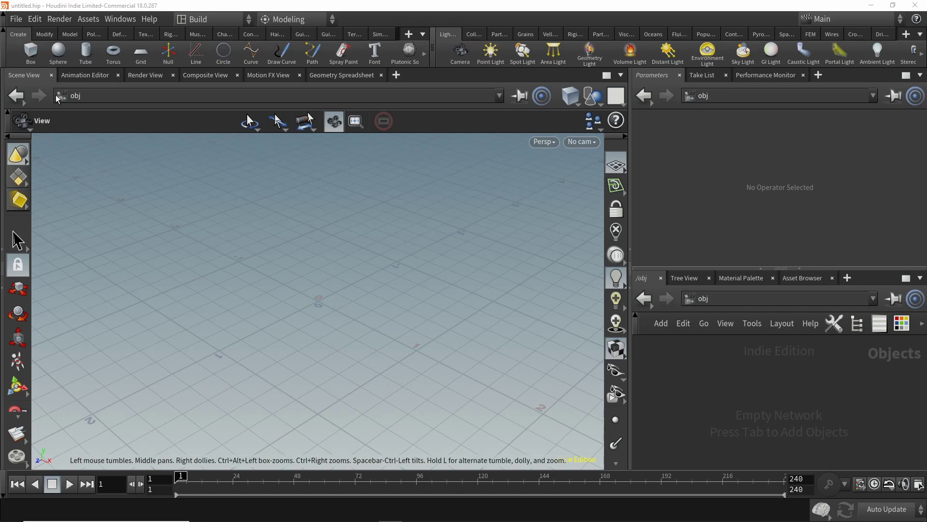
Browse the desktop layout list, closing it and reopening it to reach Technical.
left_click(203, 24)
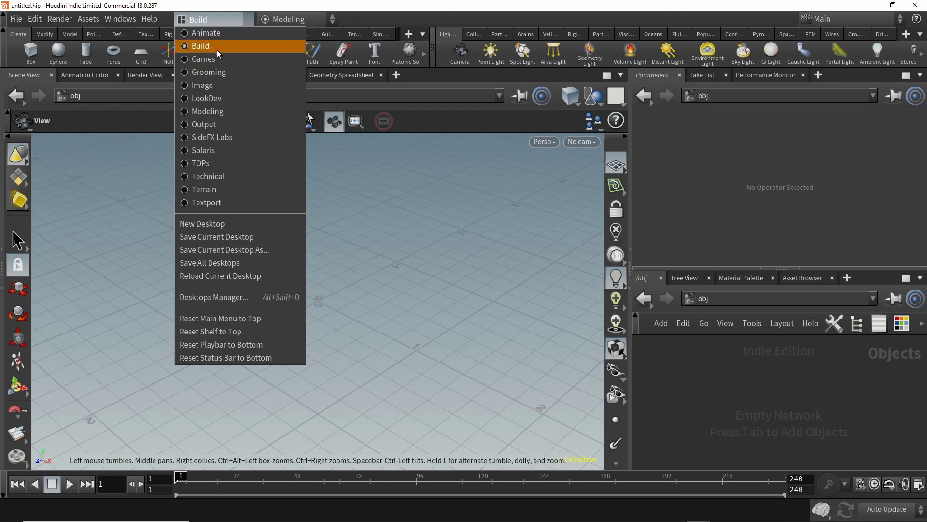
left_click(235, 49)
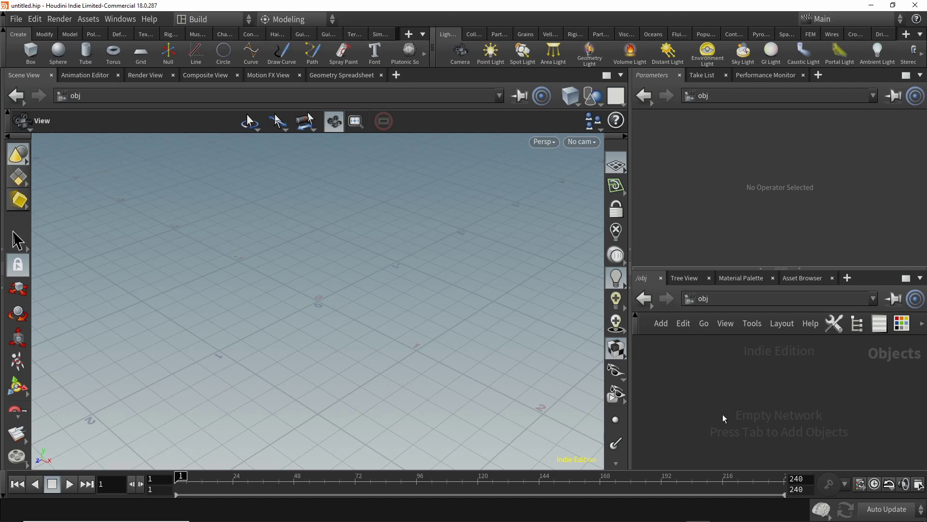
left_click(231, 21)
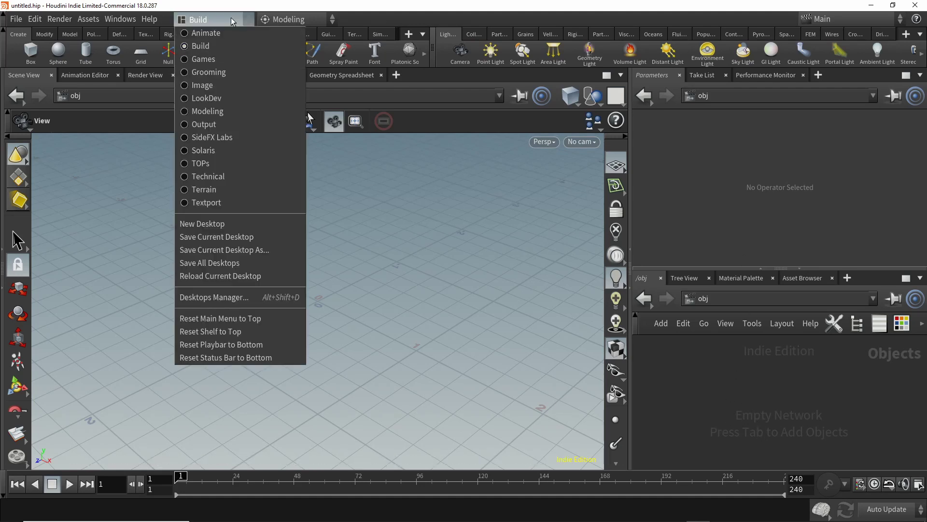
Switch to the Technical desktop, then maximize the Scene View and restore it.
left_click(192, 177)
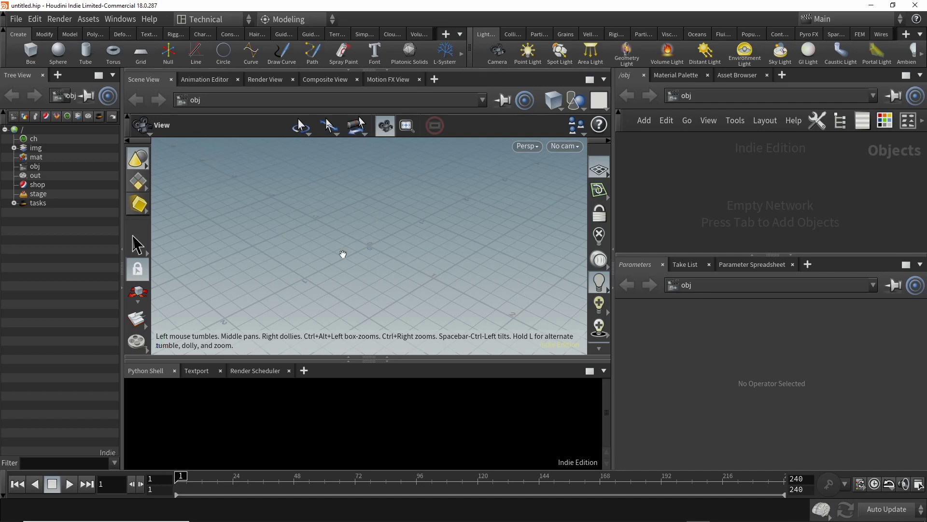
key("ctrl+b")
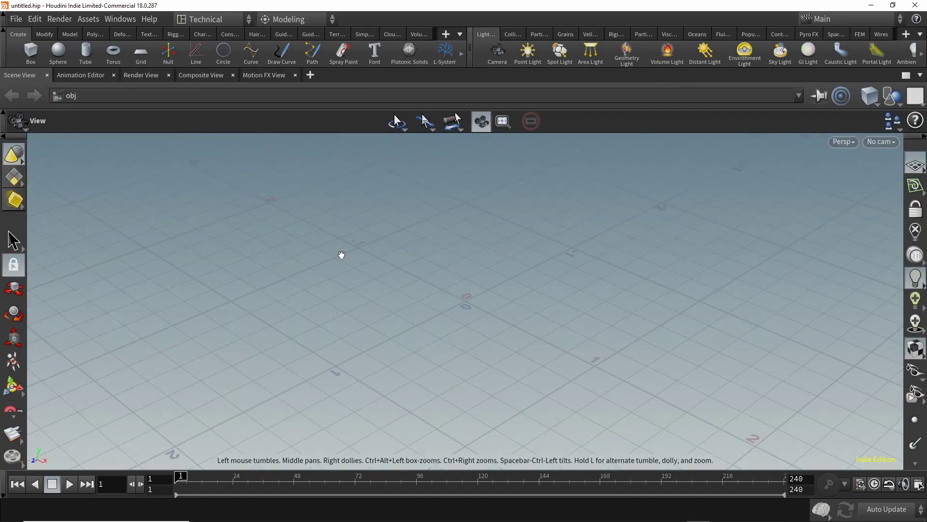
key("ctrl+b")
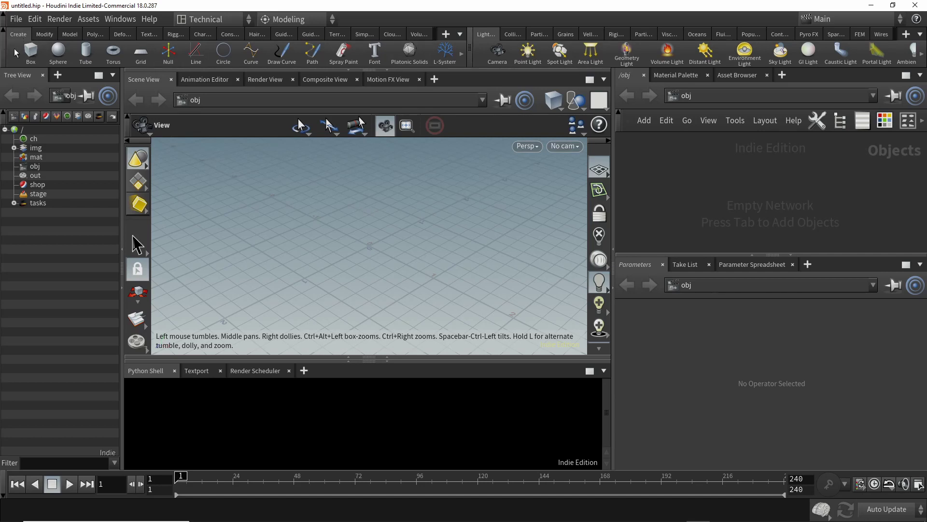
Place a box from the Create shelf in the viewport, creating box_object1.
left_click(31, 52)
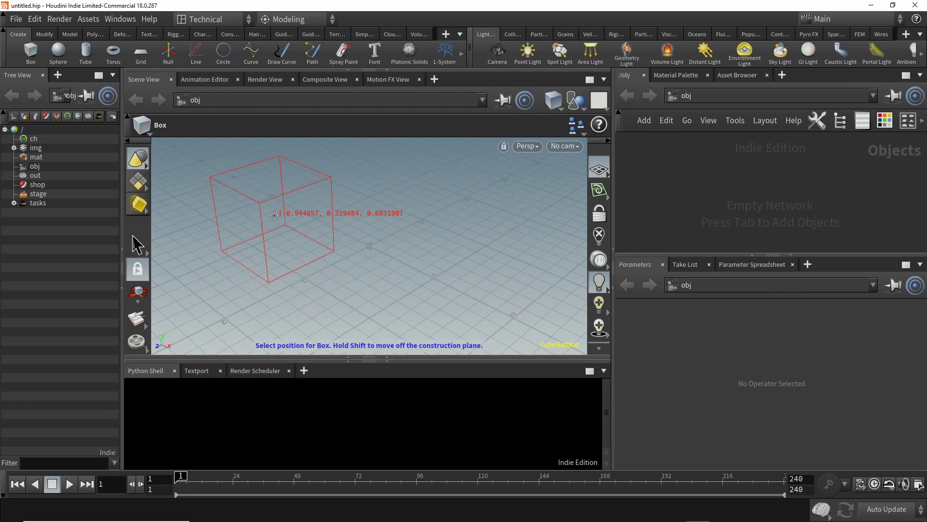
left_click(275, 215)
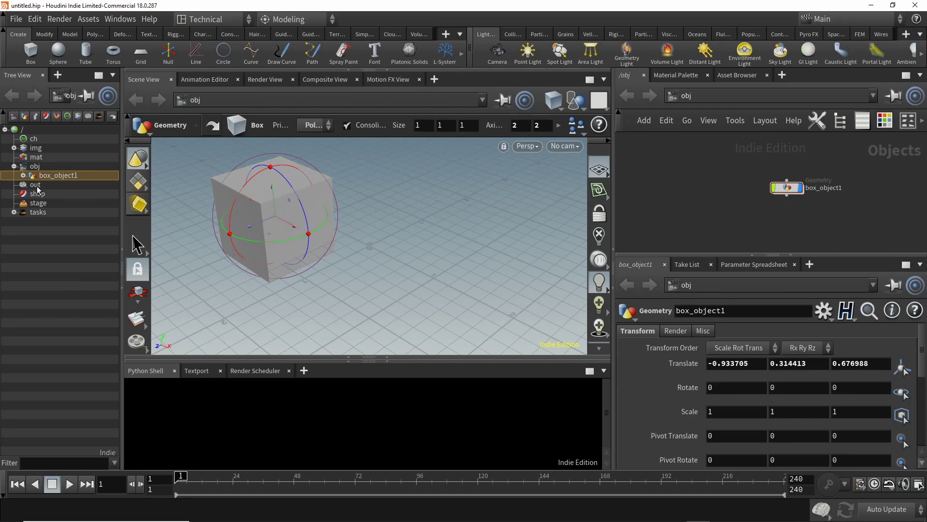
Expand box_object1 in the Tree View and inspect its box1 node.
left_click(23, 176)
left_click(55, 185)
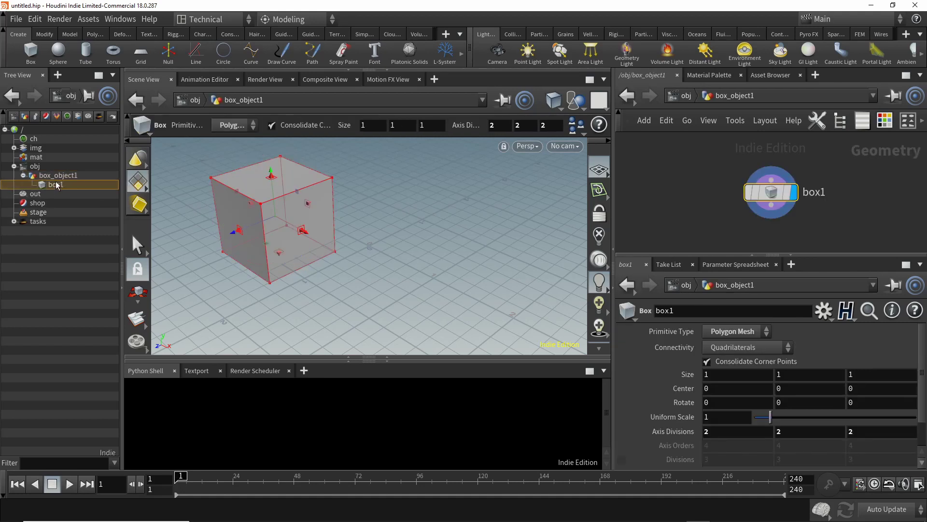
left_click(36, 176)
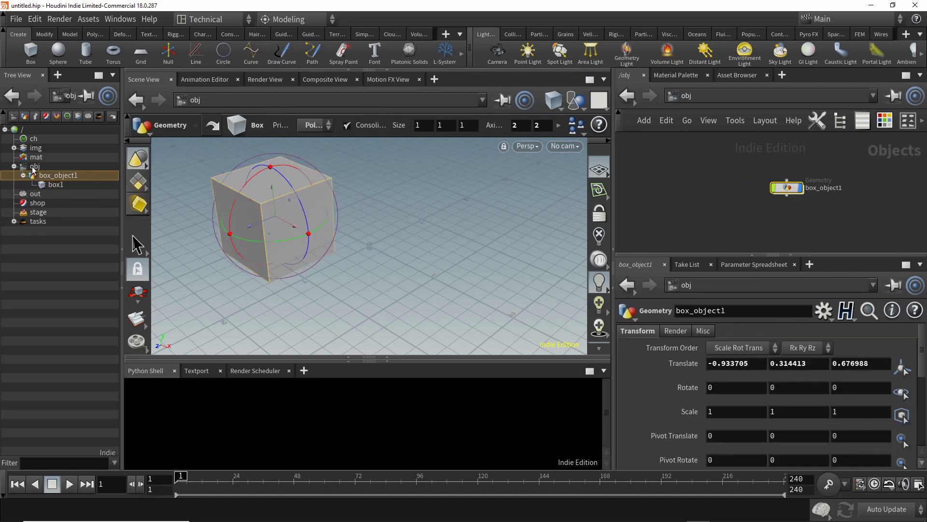
left_click(32, 167)
left_click(45, 185)
left_click(55, 185)
left_click(37, 167)
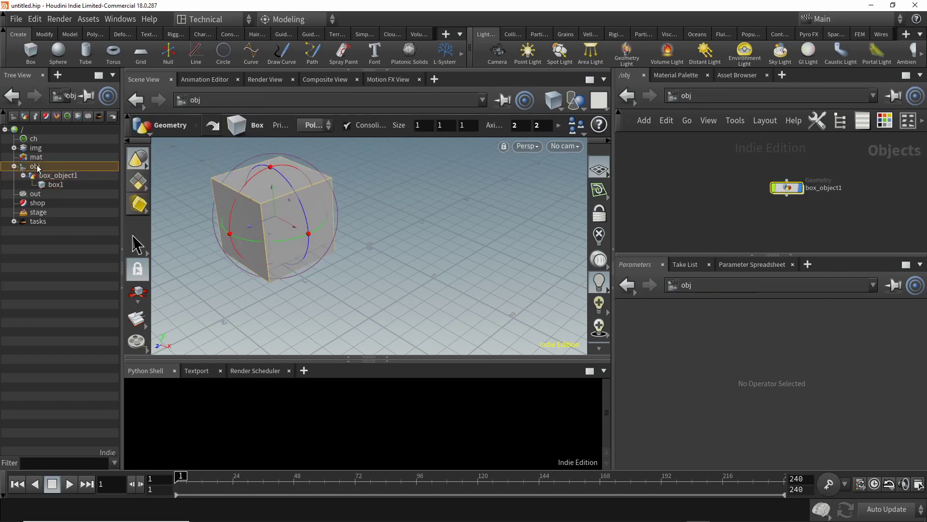
left_click(56, 185)
left_click(37, 167)
left_click(51, 176)
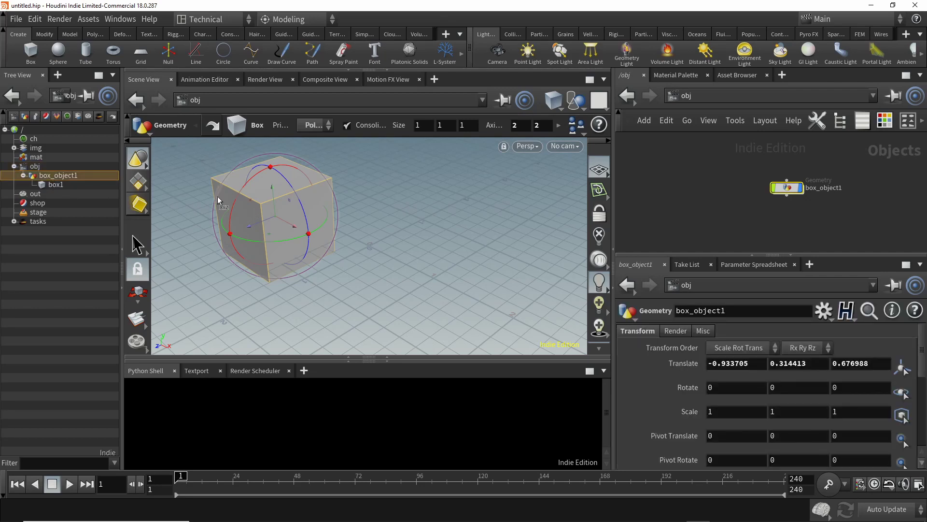
scroll(800, 203, "up", 3)
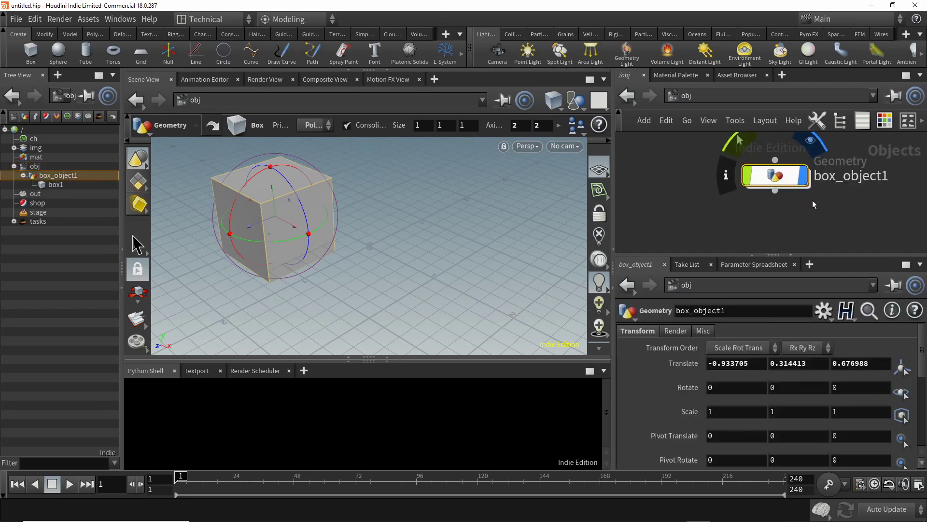
scroll(799, 202, "up", 2)
Rename the box_object1 node to geometry.
double_click(782, 201)
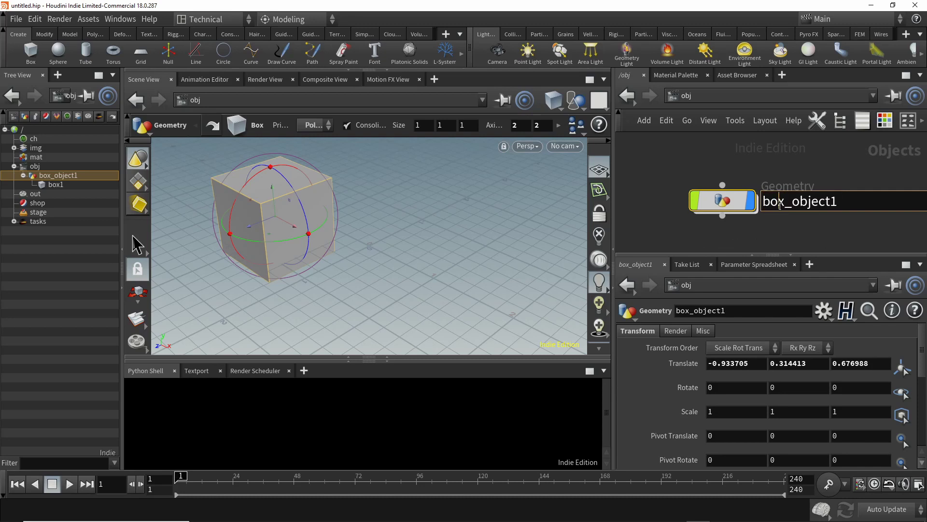
double_click(782, 200)
type("geomet")
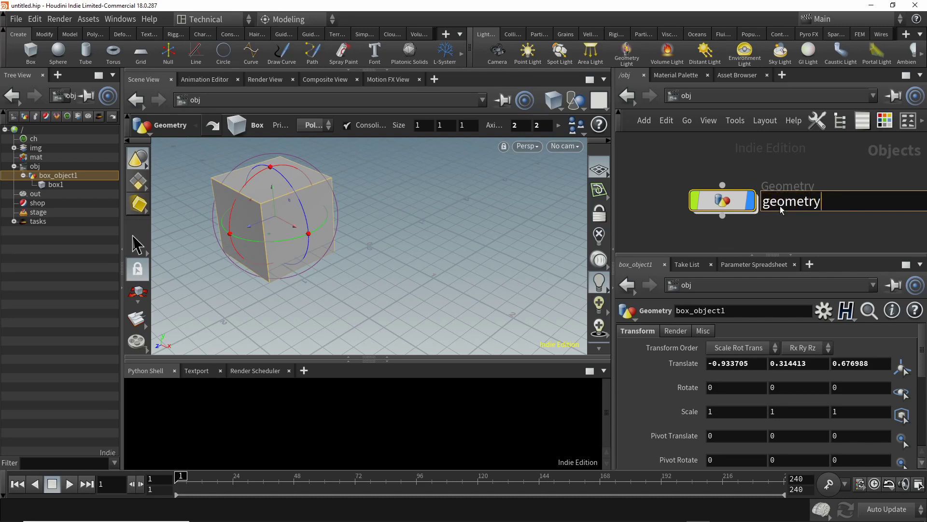
type("ry")
key("Return")
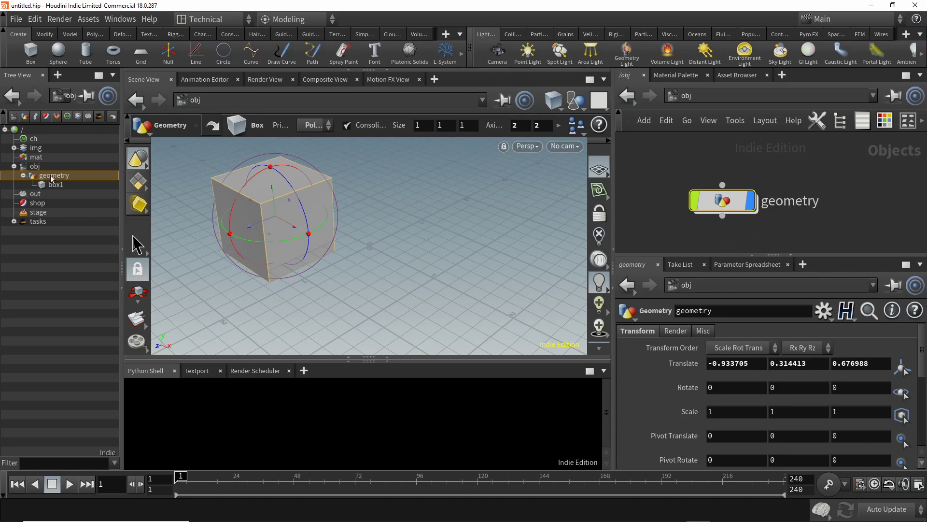
Dive inside geometry and rename box1 to box.
double_click(733, 203)
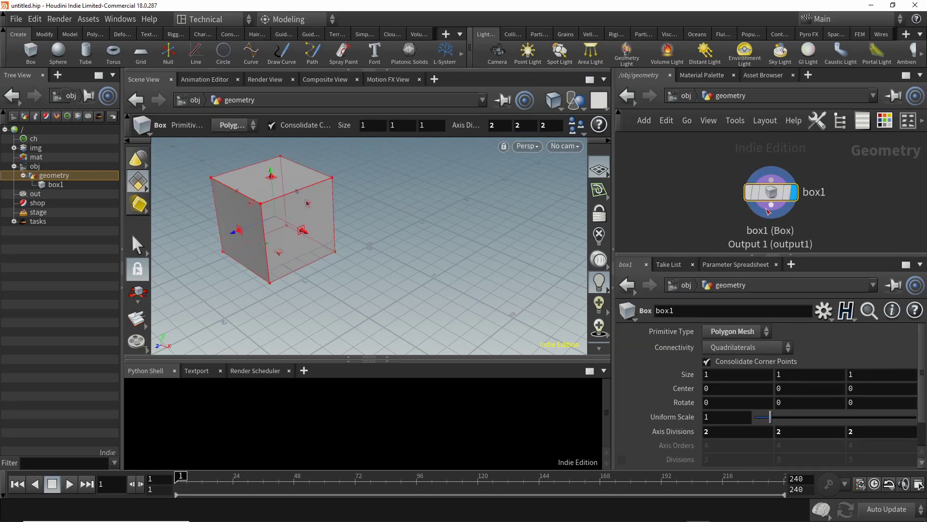
double_click(814, 192)
type("box")
key("Return")
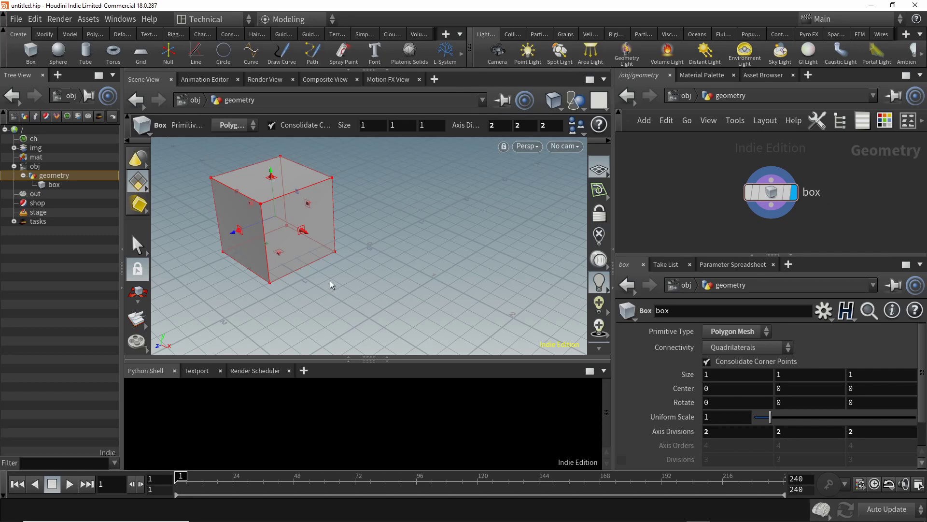
Orbit around the cube, then delete the box node and the geometry object.
key("Escape")
mouse_move(362, 242)
left_mouse_down()
mouse_move(454, 218)
mouse_move(411, 238)
mouse_move(362, 230)
mouse_move(364, 240)
left_mouse_up()
key("Return")
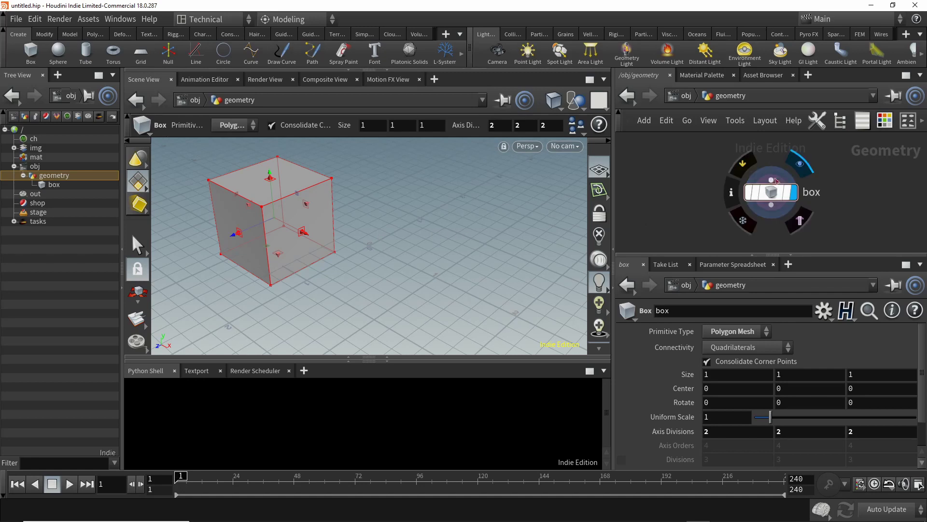
key("Delete")
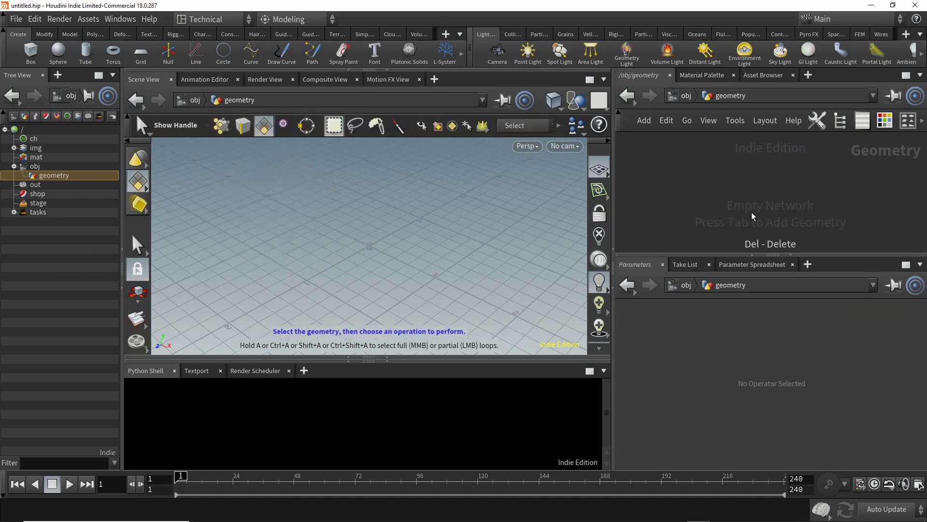
key("u")
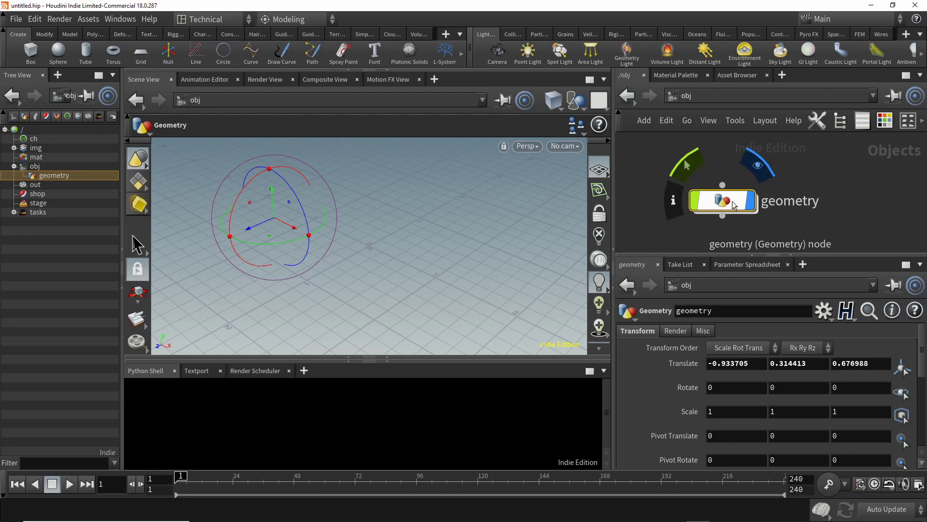
key("Delete")
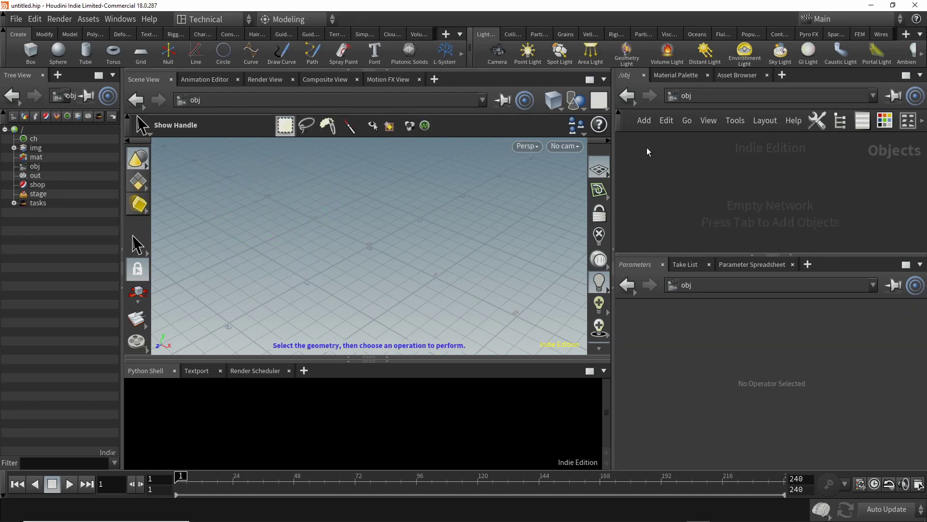
Create a new box object, box_object1, and select it in the Tree View.
left_click(30, 53)
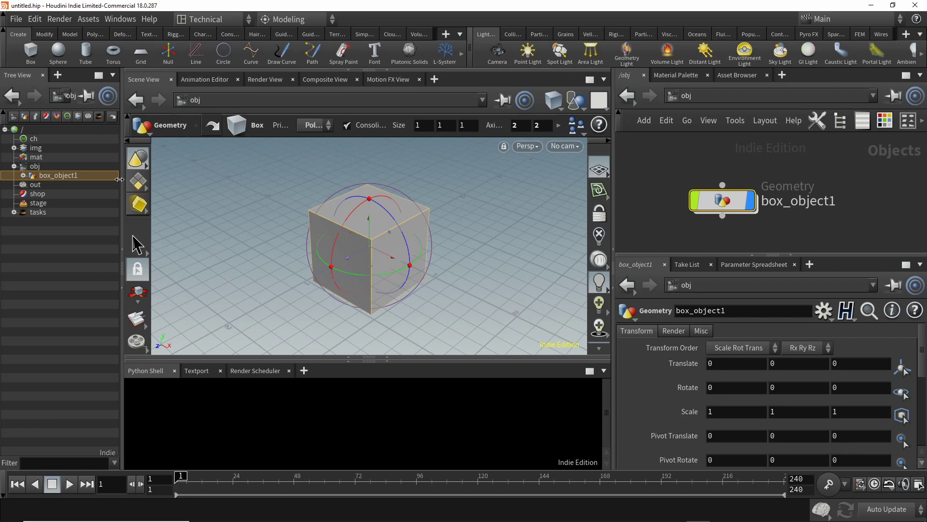
left_click(24, 175)
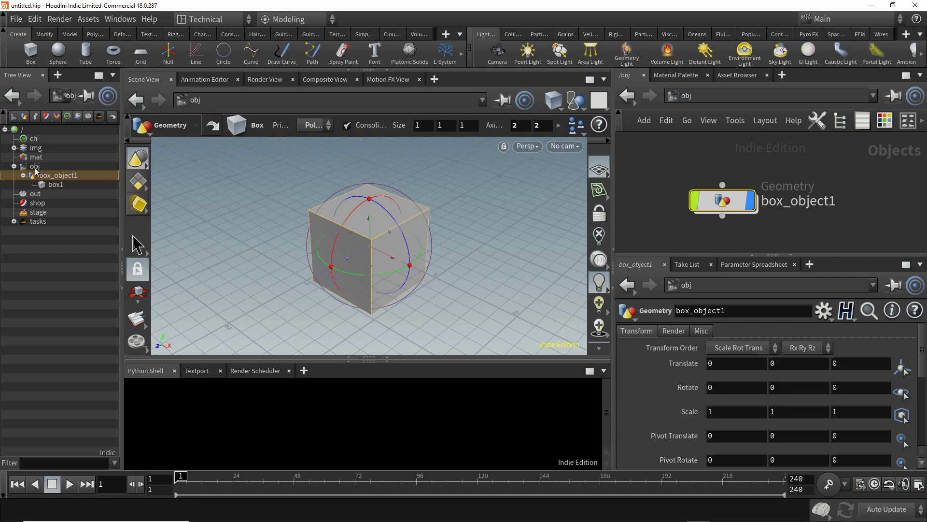
left_click(35, 167)
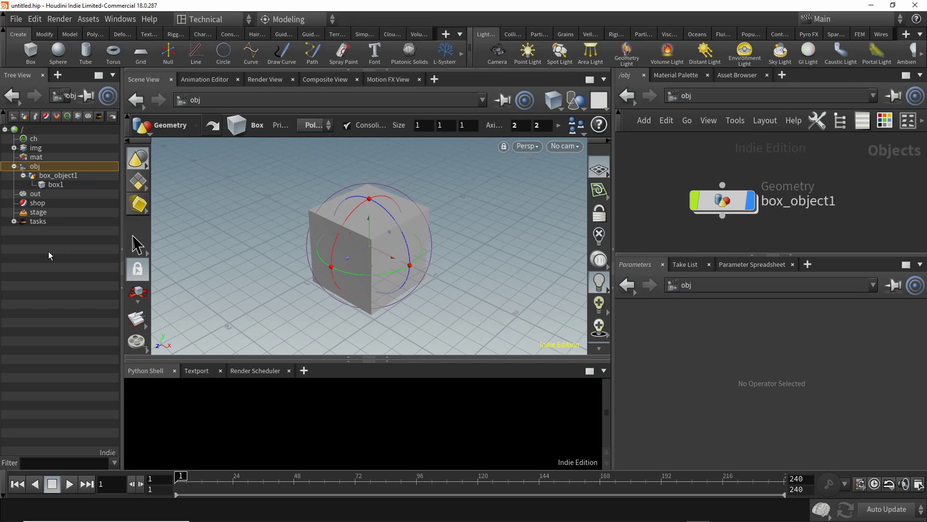
left_click(55, 175)
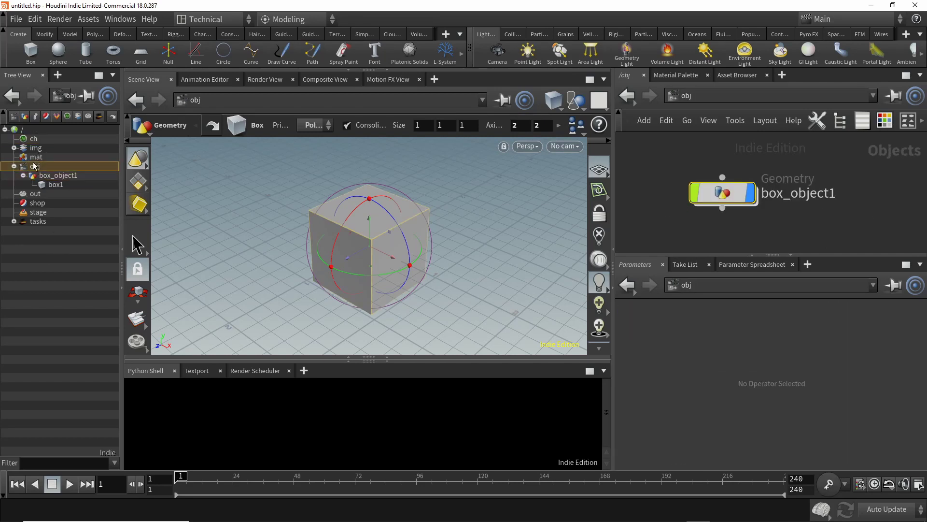
left_click(65, 179)
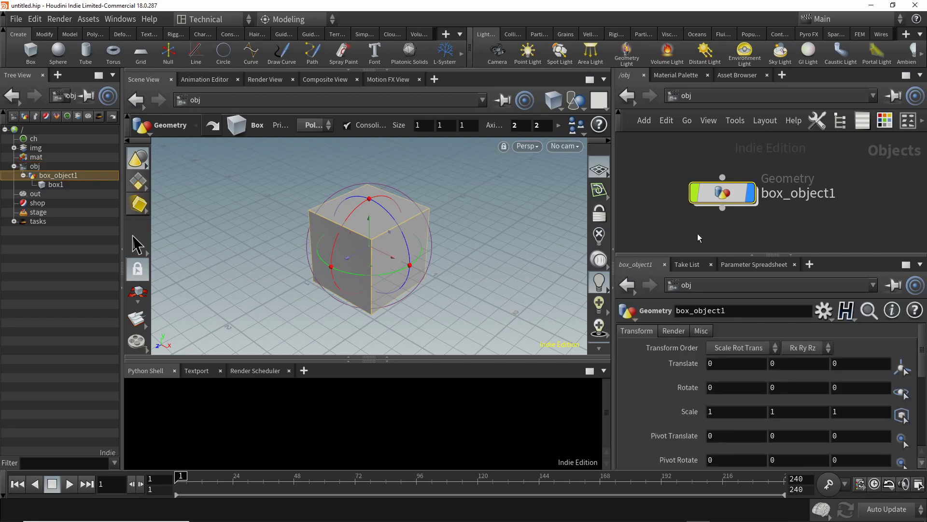
Rename box_object1 to geo and its box1 node to box, then review both.
double_click(801, 195)
type("geo")
key("Return")
left_click(46, 183)
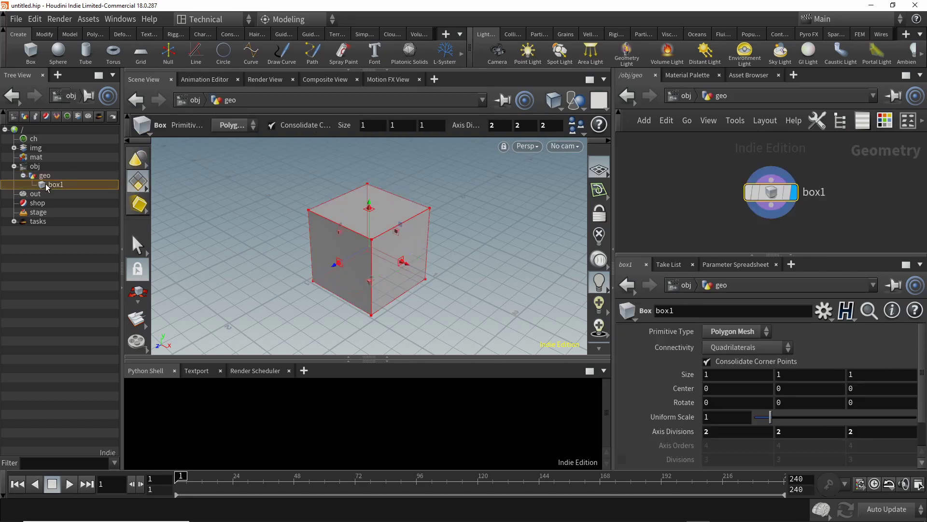
double_click(816, 192)
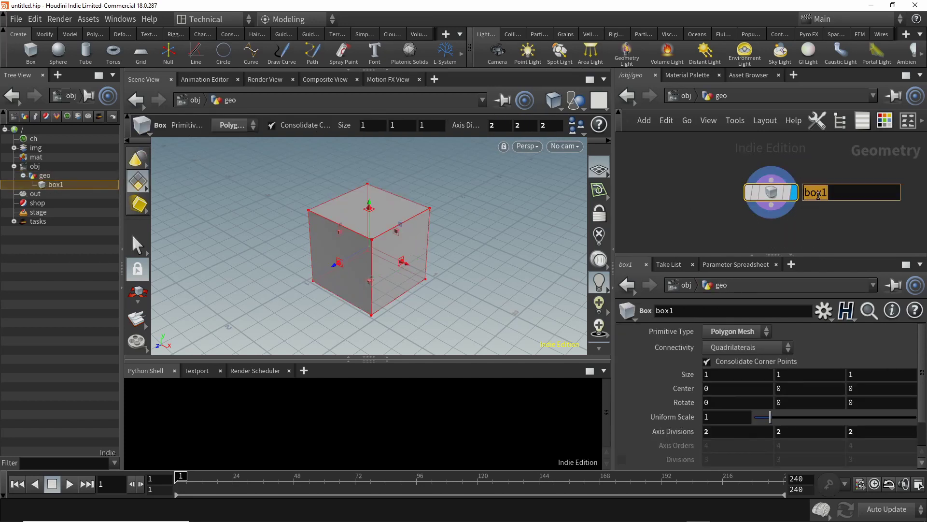
type("box")
key("Return")
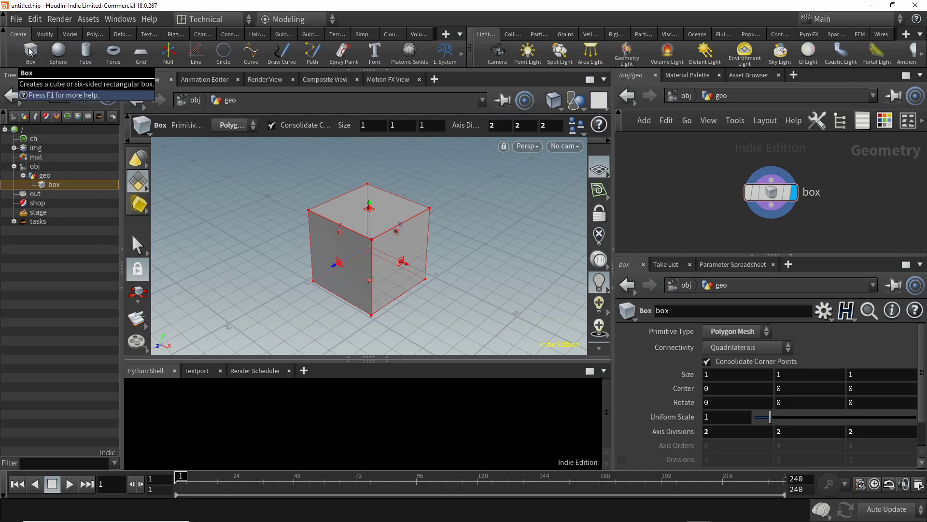
left_click(42, 176)
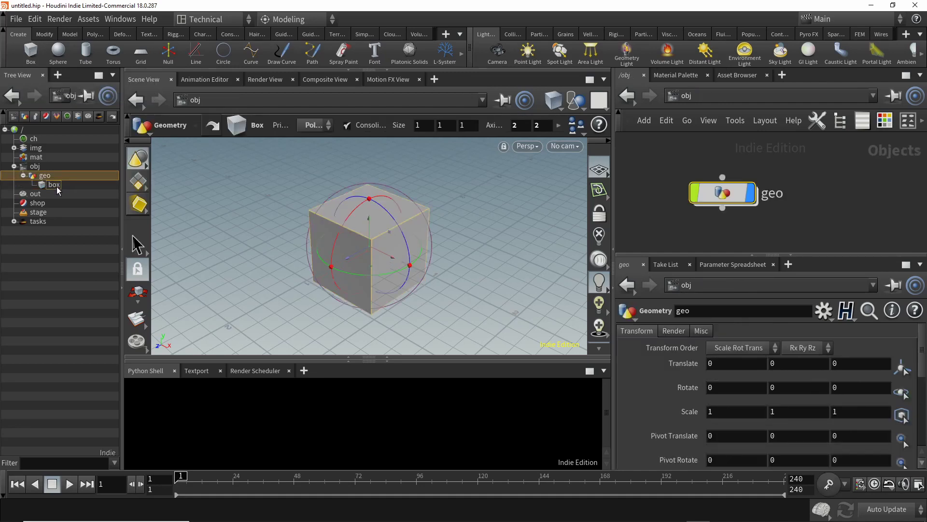
left_click(56, 185)
left_click(43, 179)
Delete geo and place a new Geometry object in the maximized network.
key("Delete")
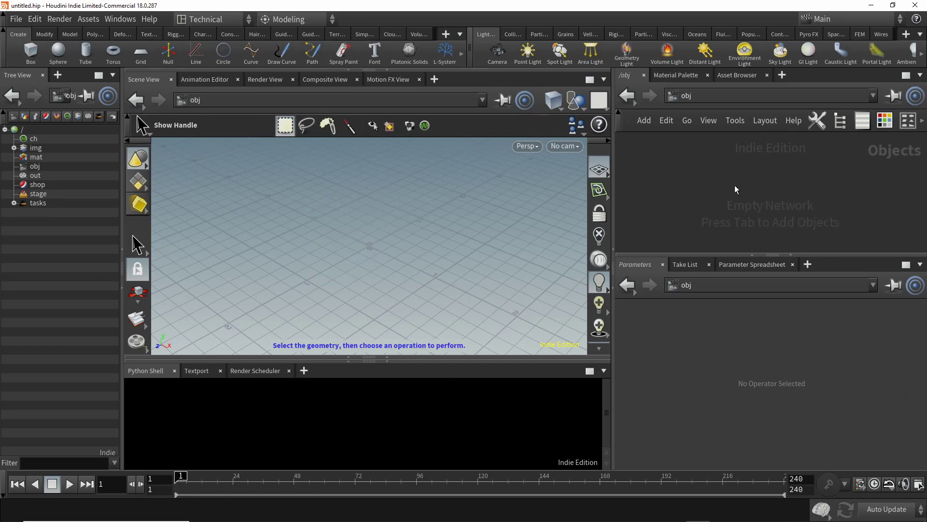
key("ctrl+b")
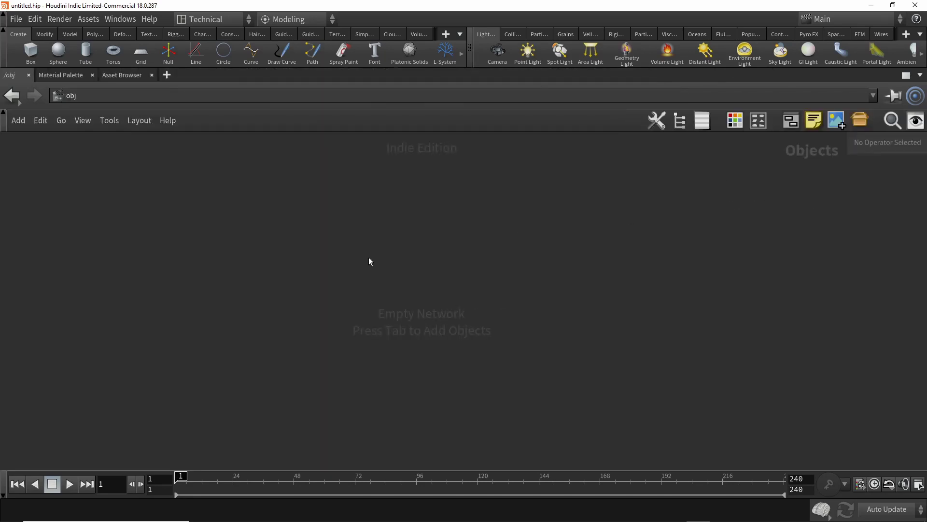
key("Tab")
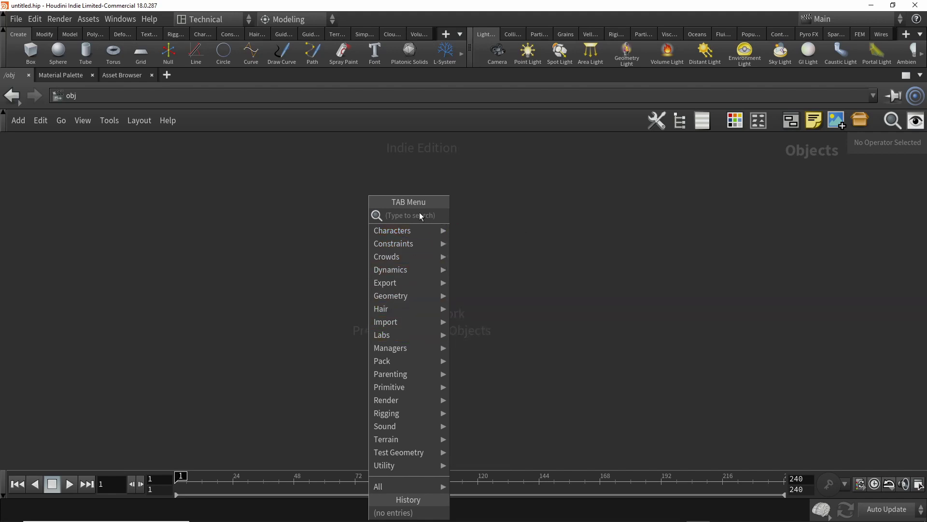
key("Tab")
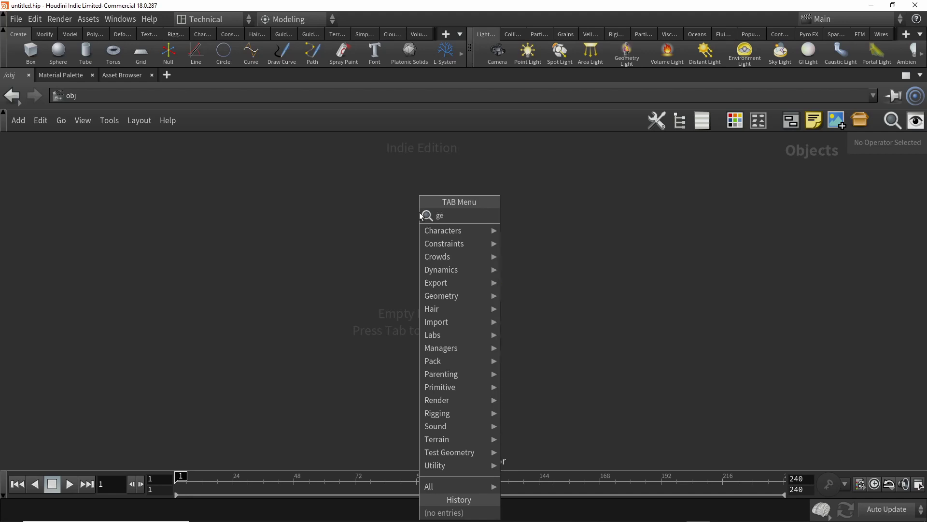
type("geo")
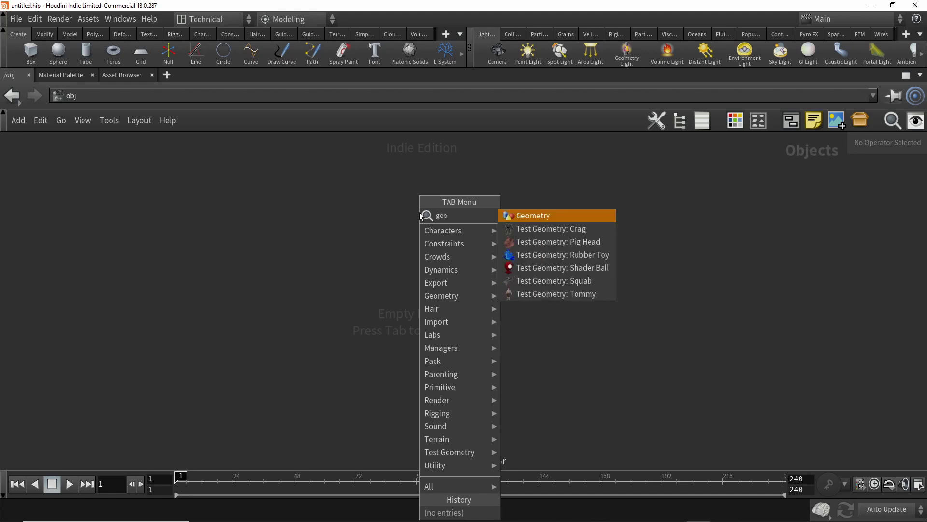
key("Return")
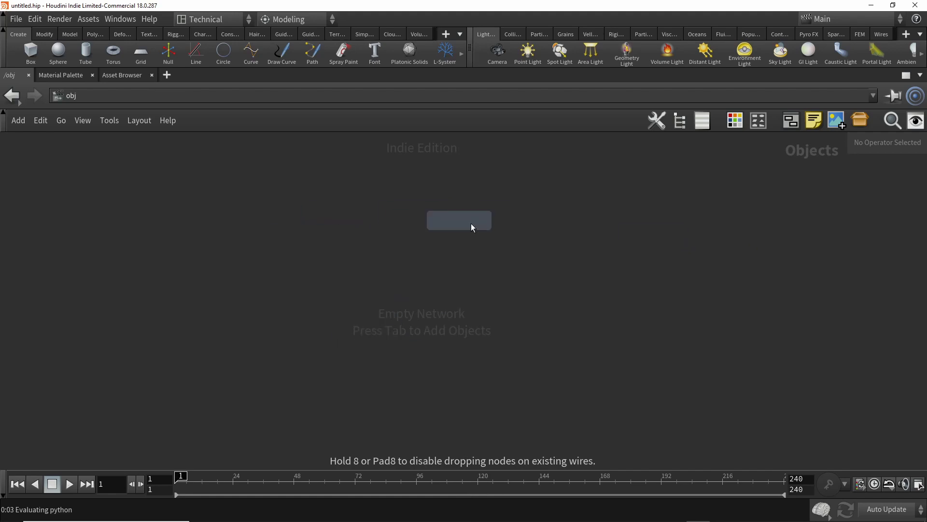
left_click(419, 257)
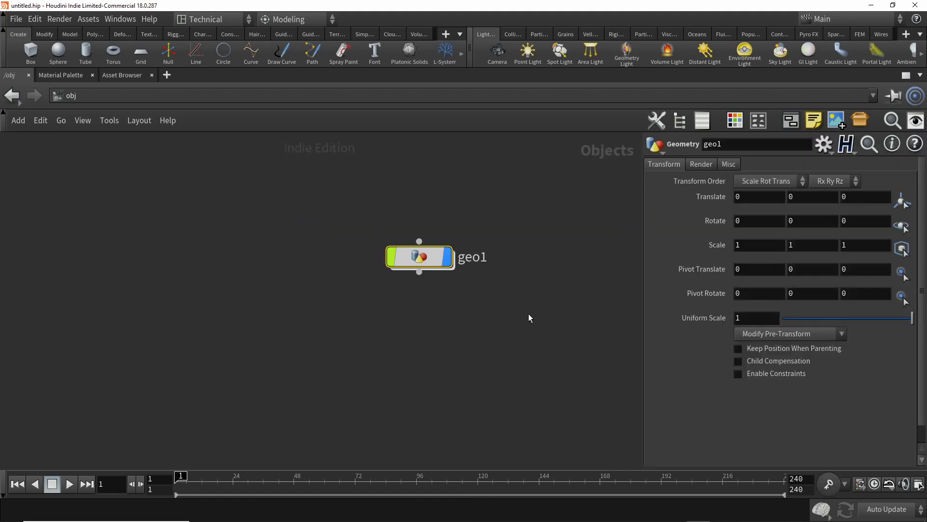
scroll(403, 294, "up", 3)
Rename geo1 to geo, nudge the node, and restore the pane layout.
double_click(351, 253)
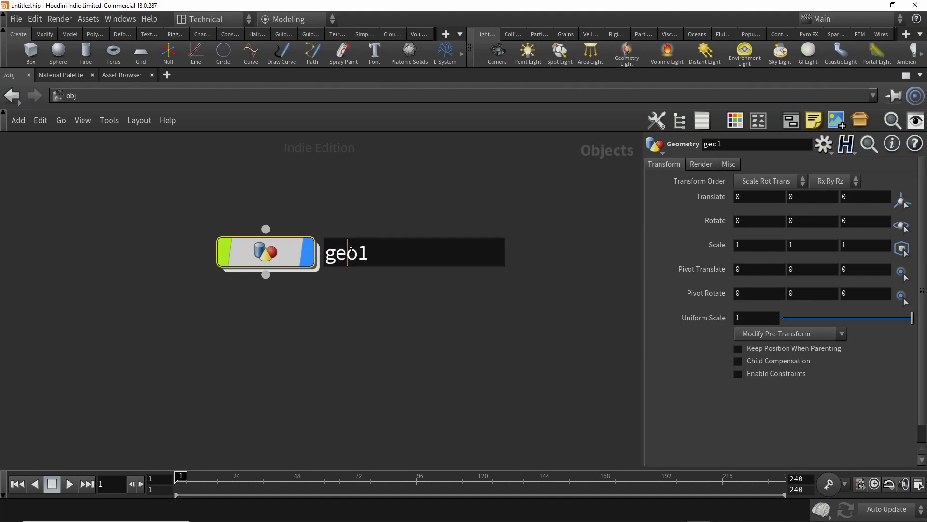
type("geo")
key("Return")
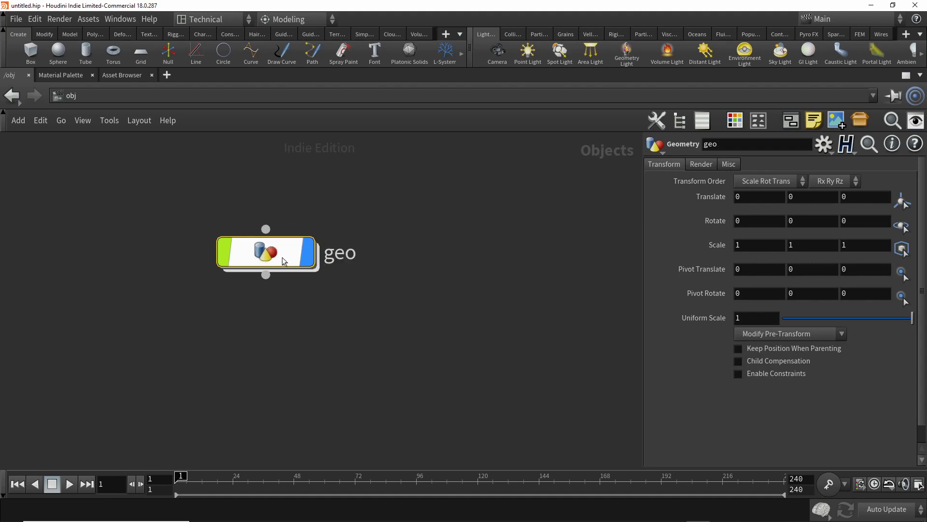
left_click_drag(282, 256, 310, 269)
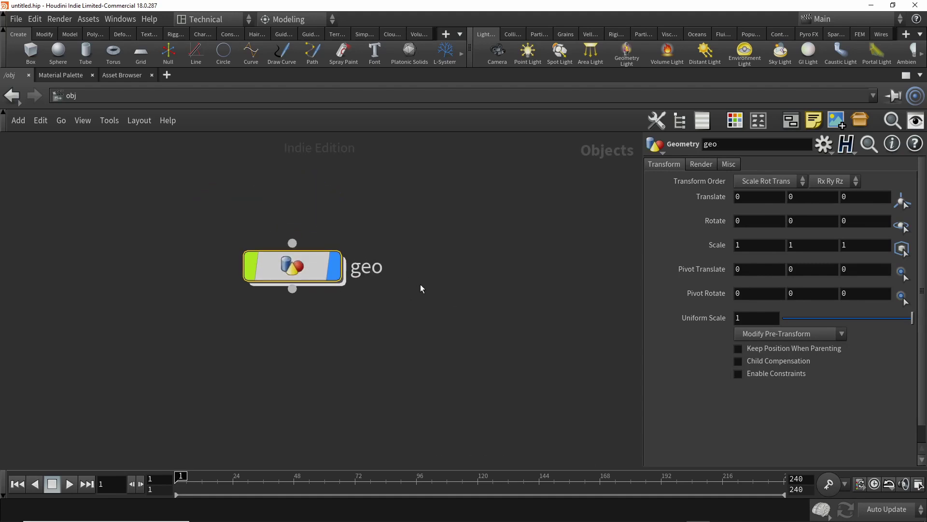
key("ctrl+b")
Frame the network, reselect geo, and dive into its empty network.
key("h")
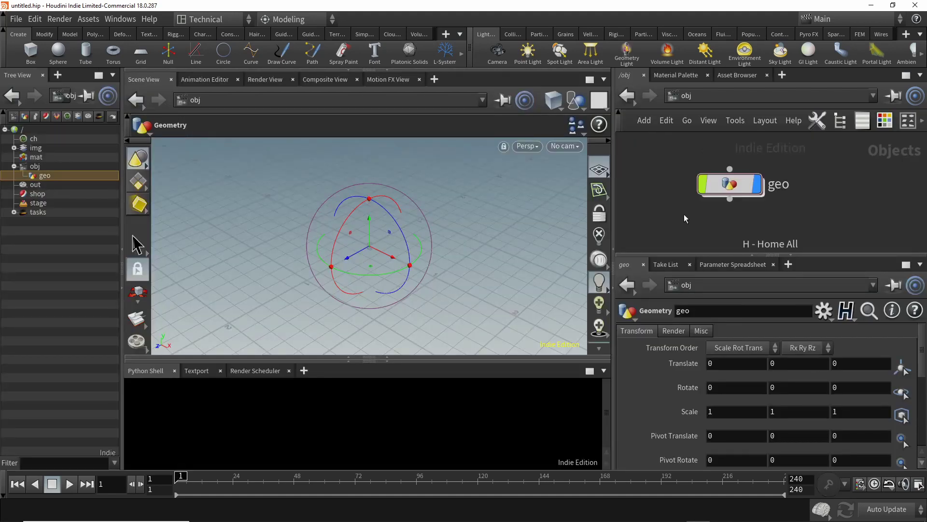
left_click(32, 167)
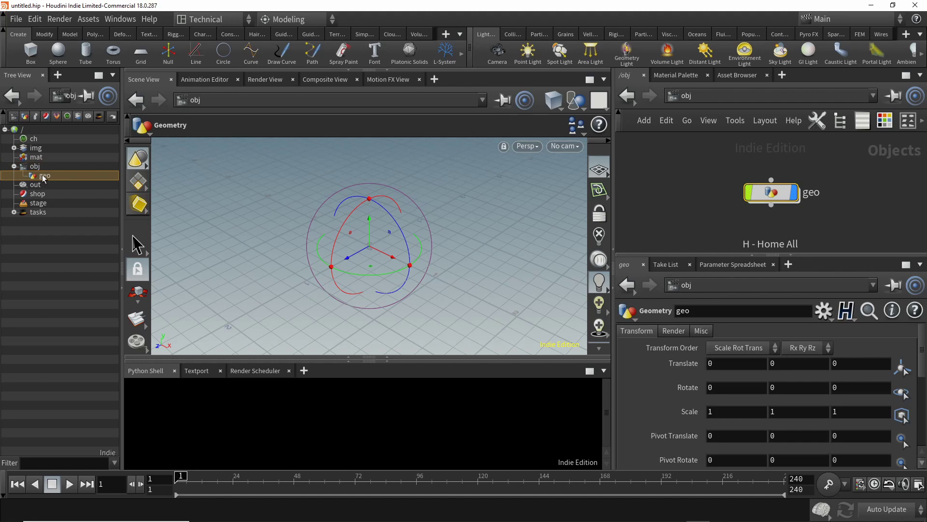
double_click(779, 195)
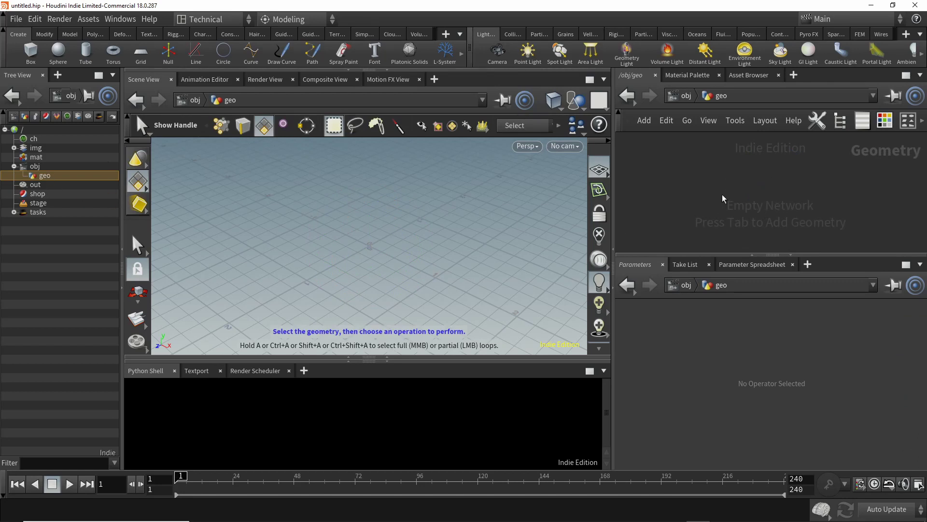
key("Tab")
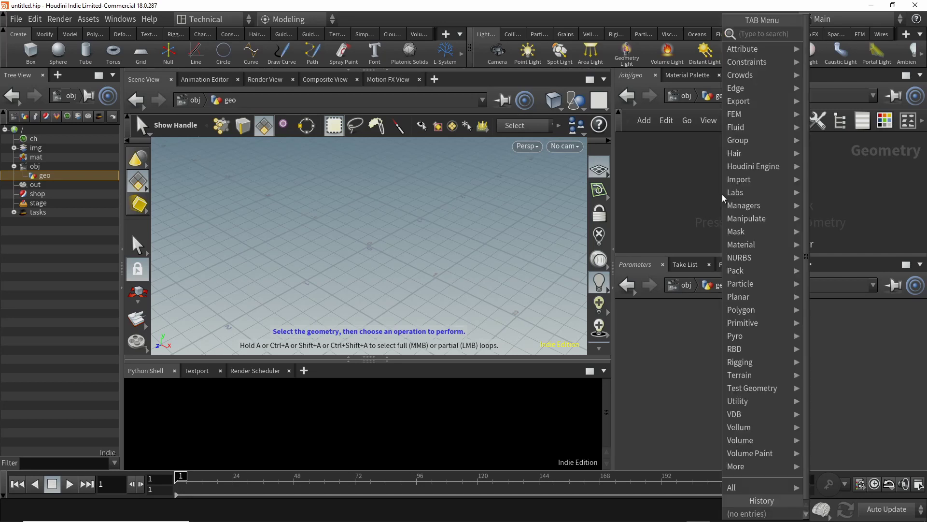
type("box")
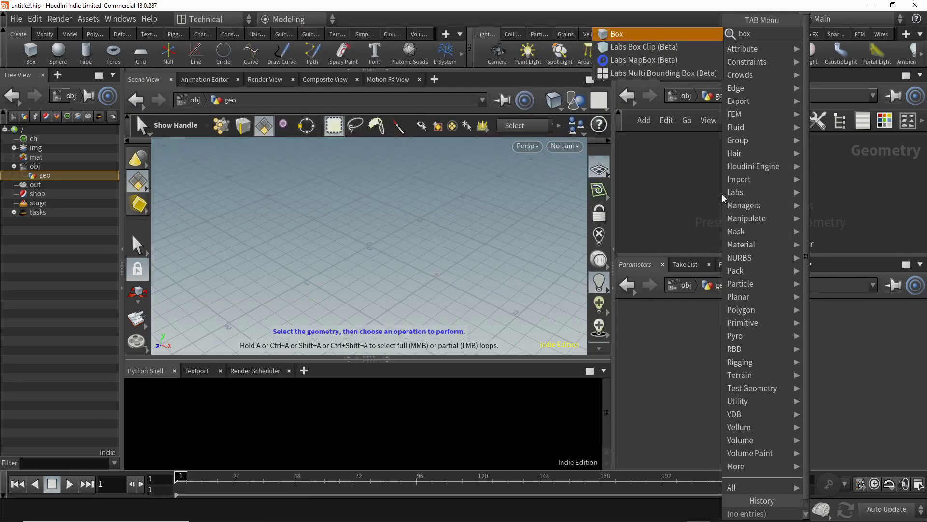
key("Return")
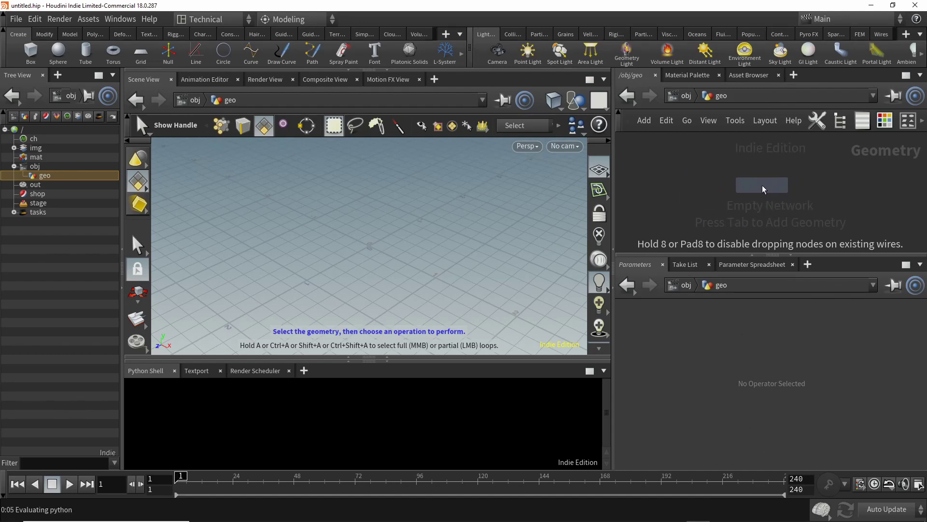
left_click(769, 187)
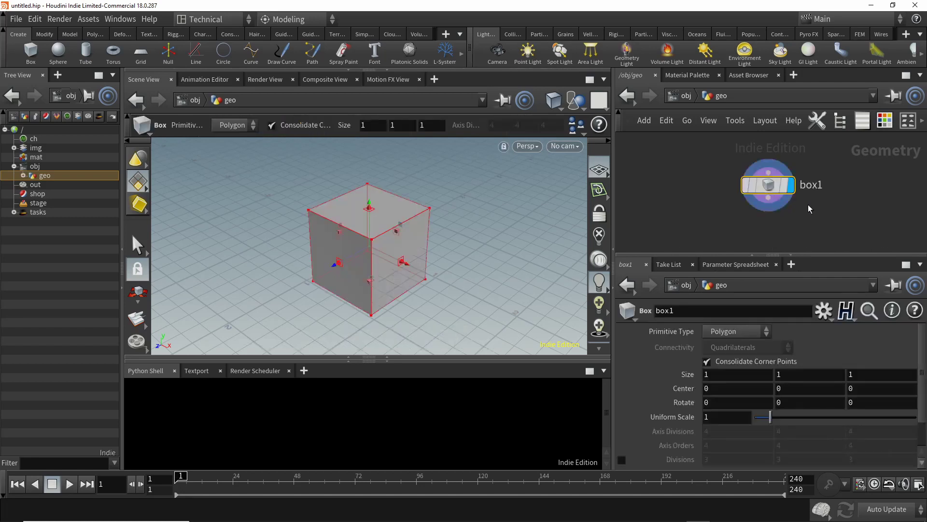
double_click(813, 186)
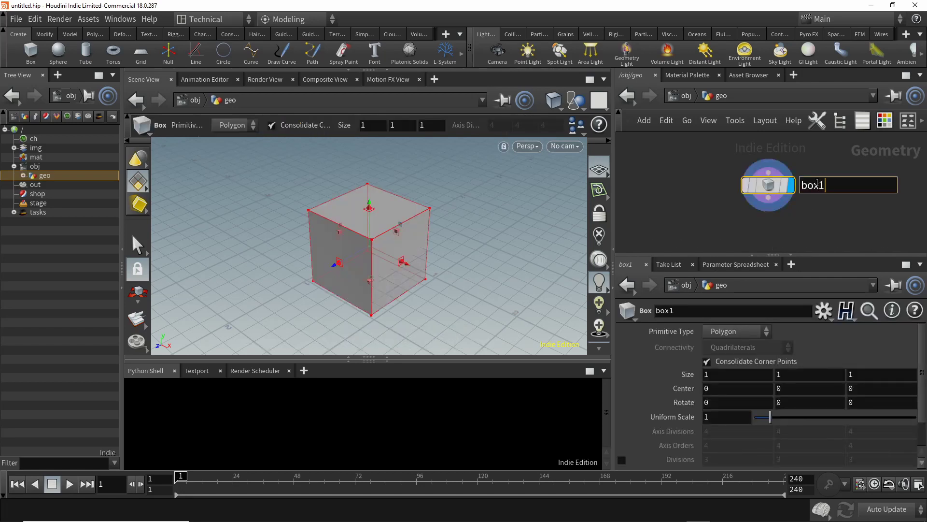
key("BackSpace")
key("Return")
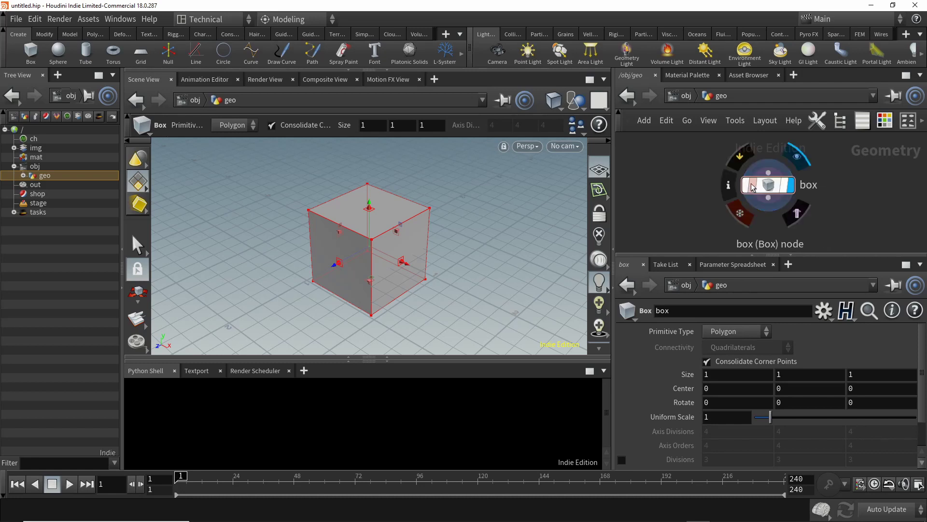
Delete the box node and the geo object.
key("Delete")
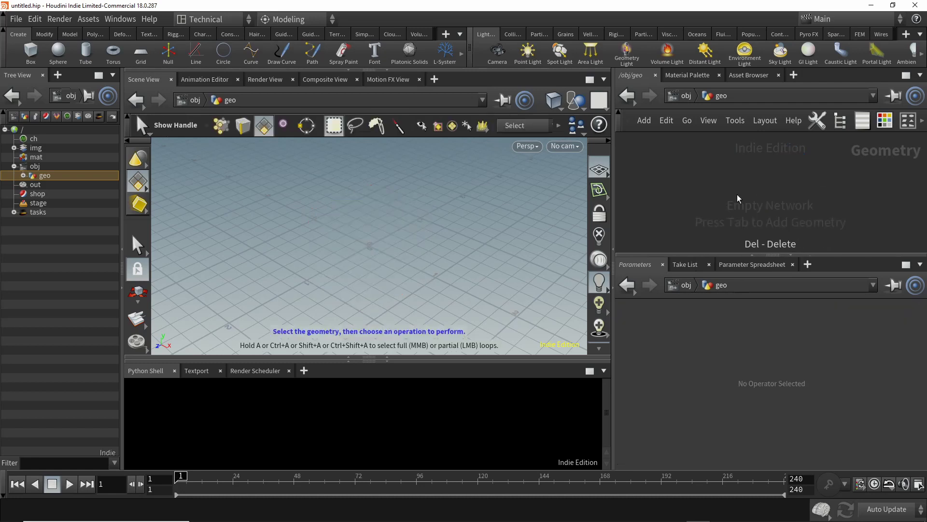
key("u")
key("Delete")
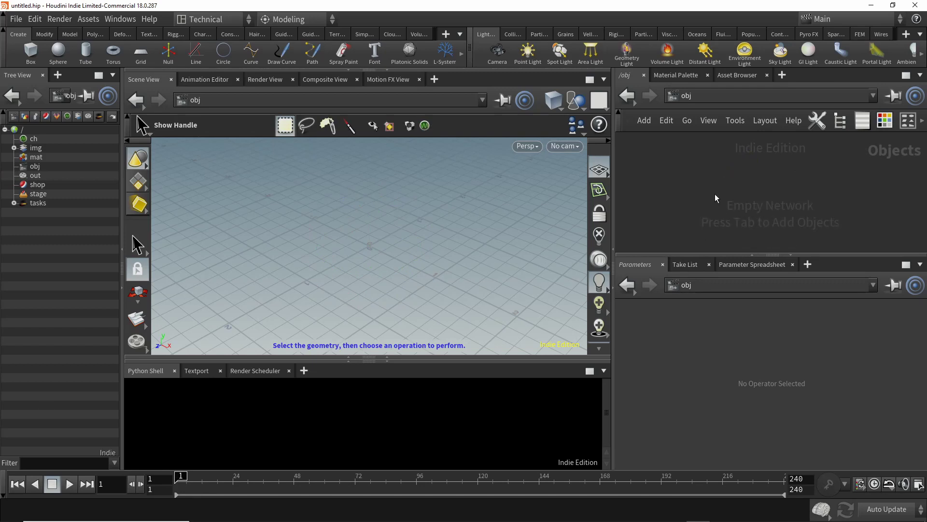
Create a Geometry object, geo1, from a Tab search in the maximized network.
key("ctrl+b")
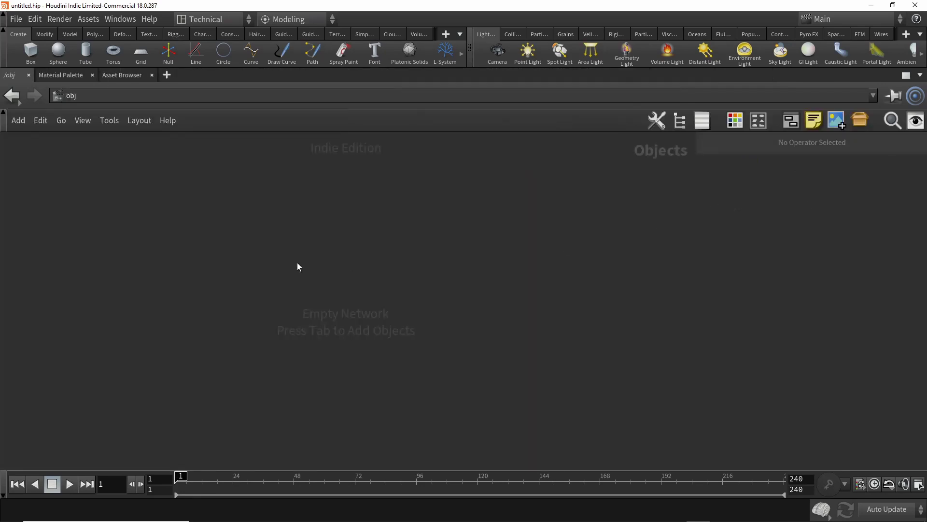
key("Tab")
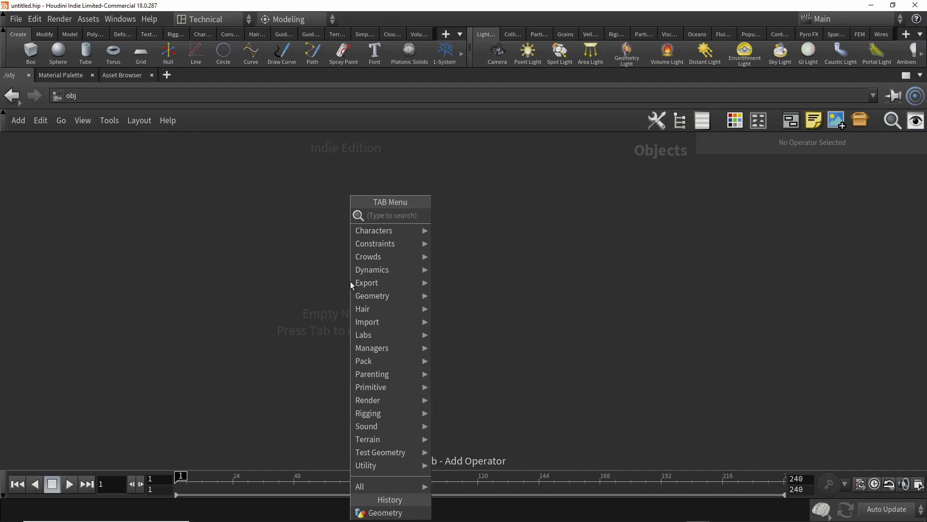
type("geome")
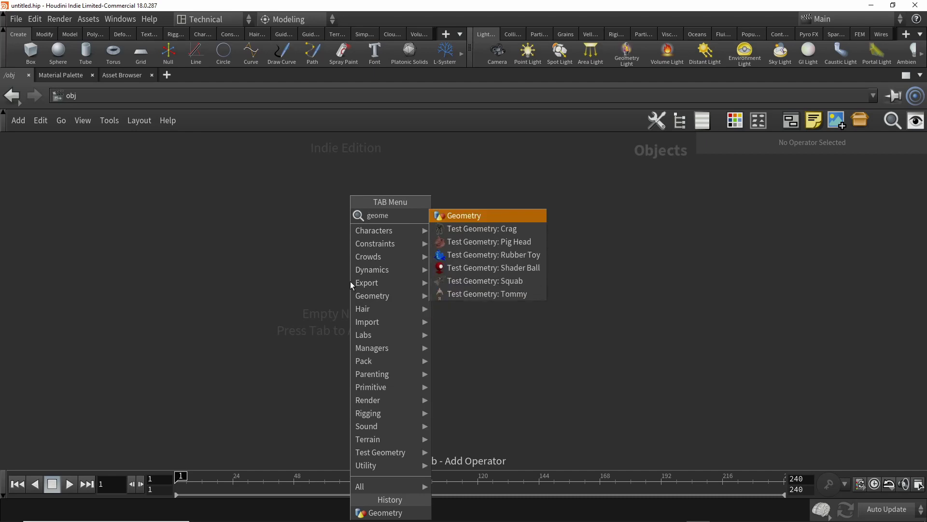
key("Return")
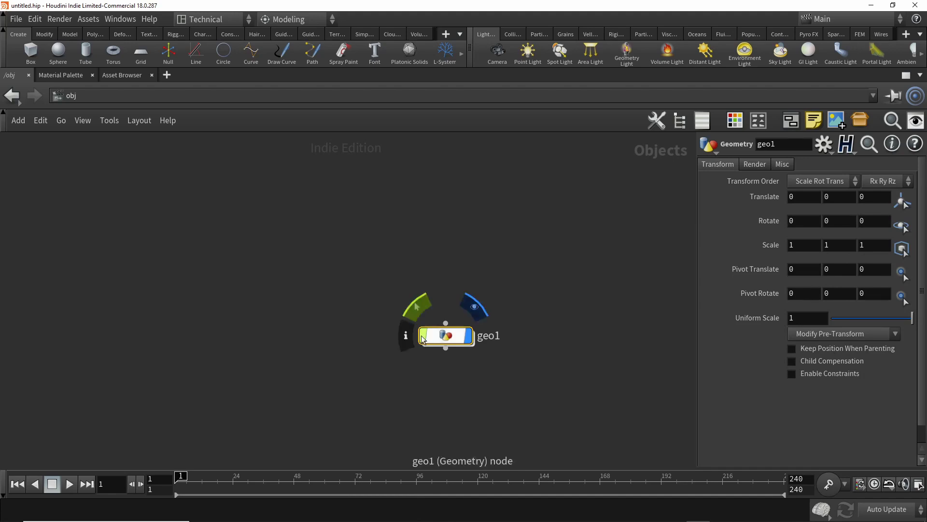
scroll(373, 336, "up", 3)
middle_click_drag(471, 354, 263, 289)
Rename geo1 to geo and dive into its network.
double_click(409, 263)
key("Right")
key("BackSpace")
key("Return")
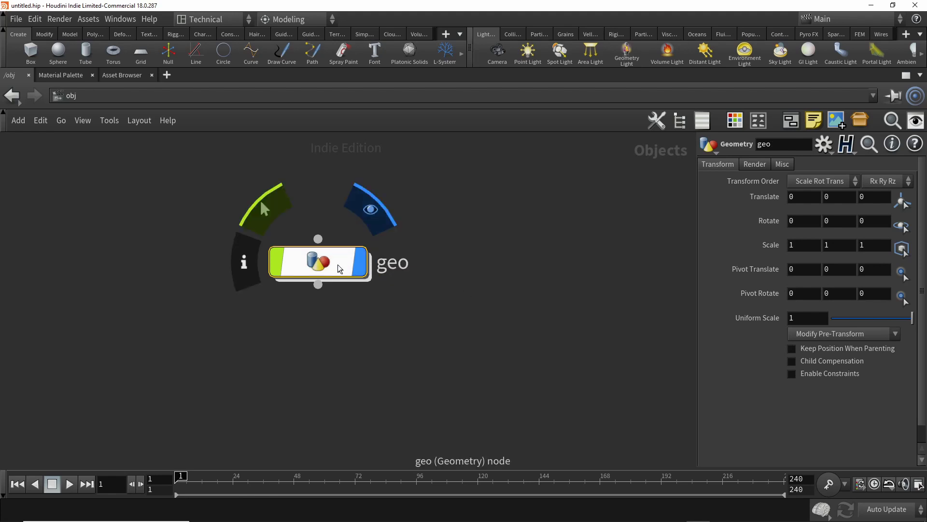
double_click(338, 265)
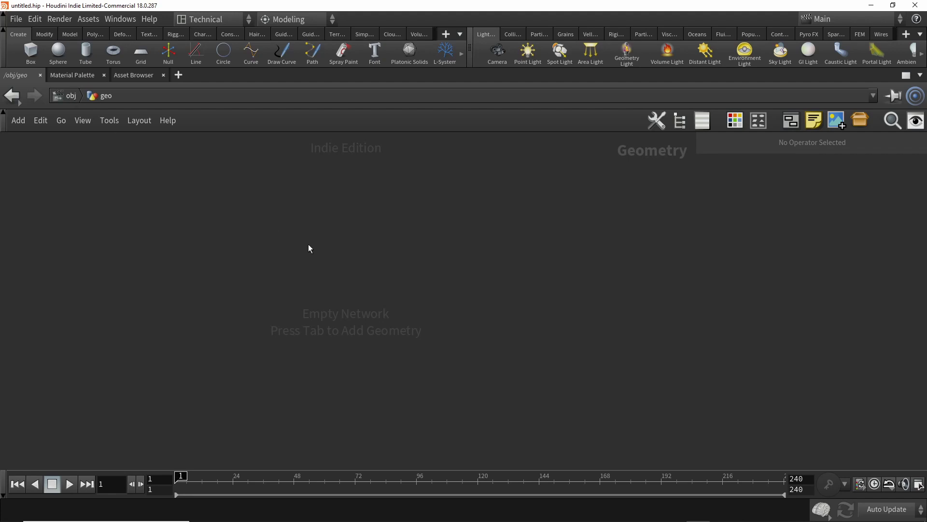
Add a Box node, box1, inside geo and orbit the viewport around the cube.
key("Tab")
type("box")
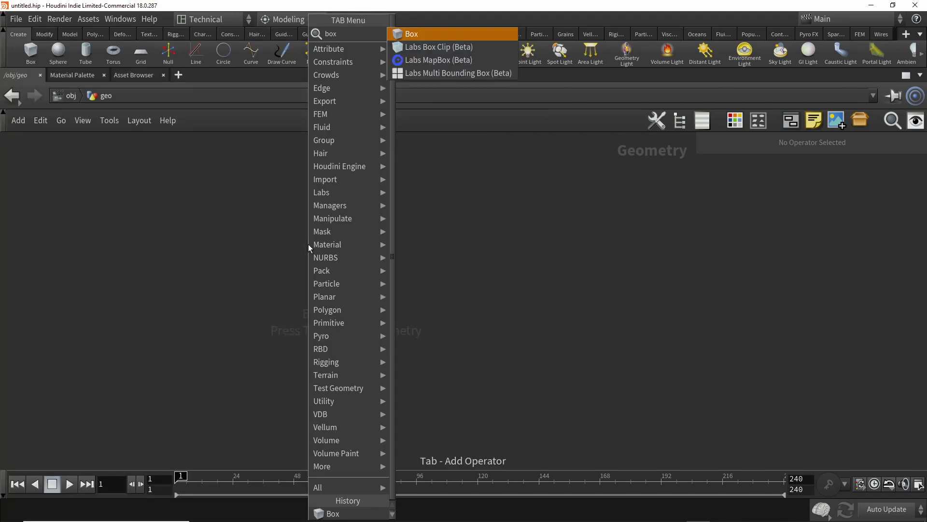
key("Return")
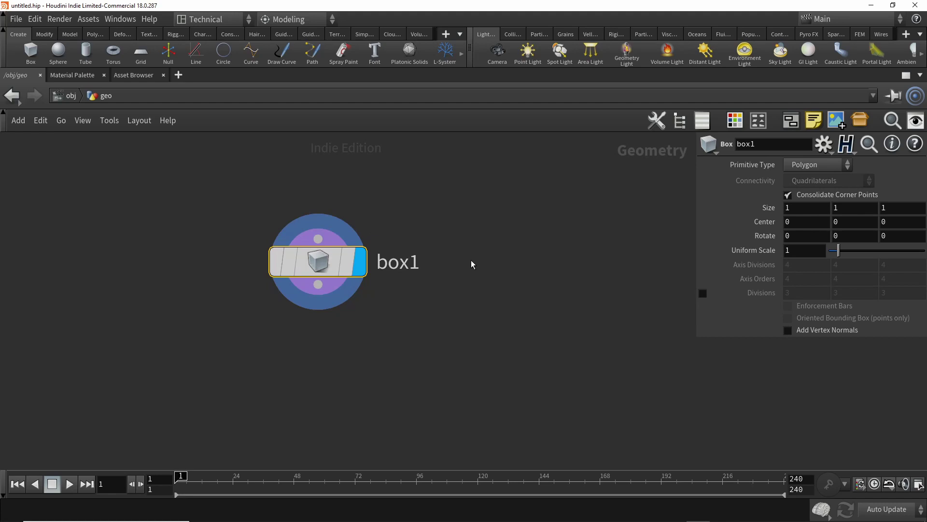
key("ctrl+b")
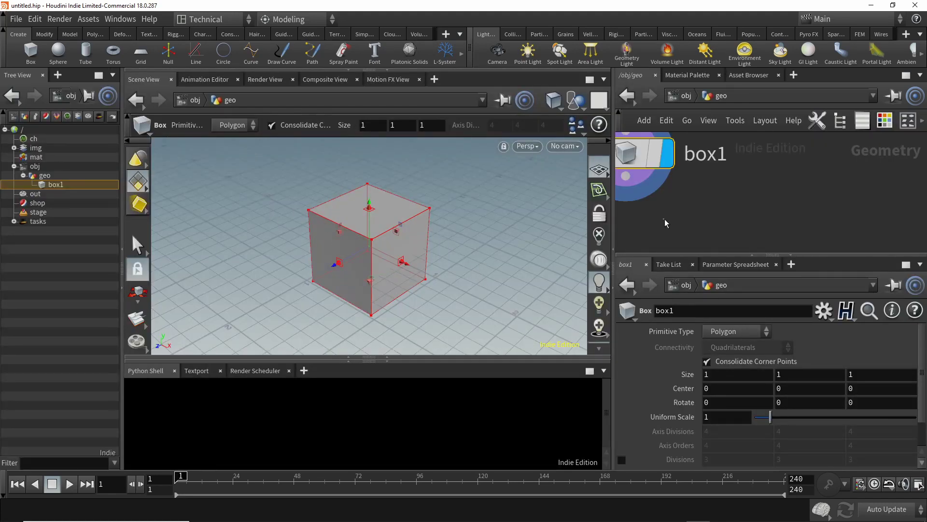
key("h")
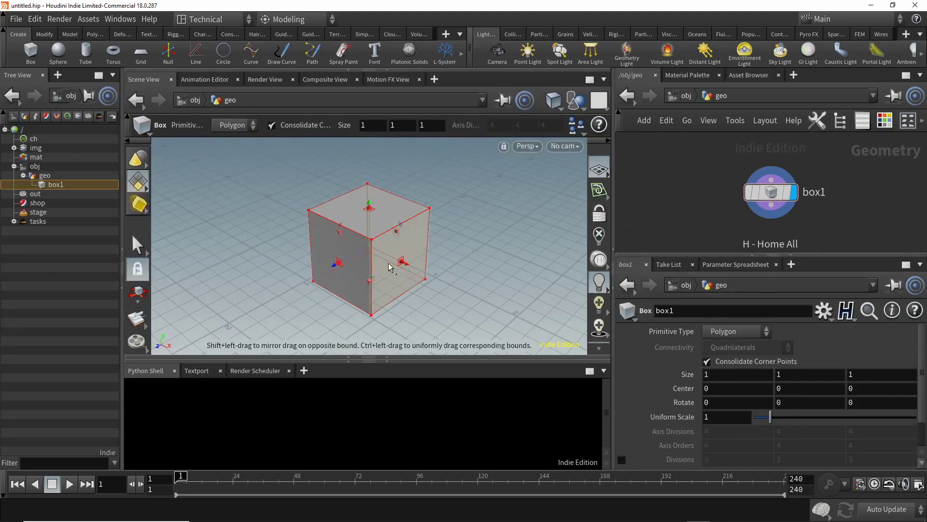
key("Escape")
mouse_move(319, 254)
left_mouse_down()
mouse_move(328, 259)
mouse_move(393, 227)
mouse_move(376, 244)
mouse_move(243, 236)
mouse_move(303, 269)
mouse_move(299, 249)
mouse_move(310, 252)
mouse_move(289, 264)
left_mouse_up()
key("Return")
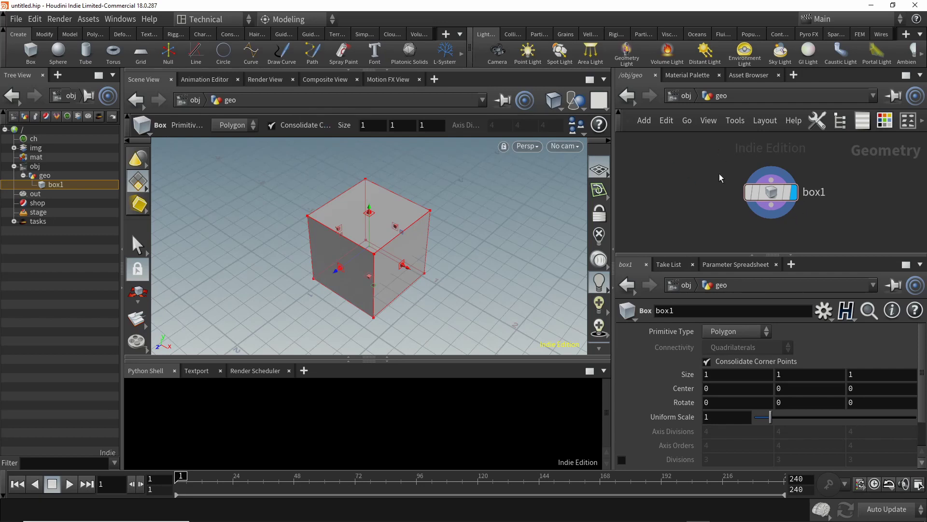
key("ctrl+b")
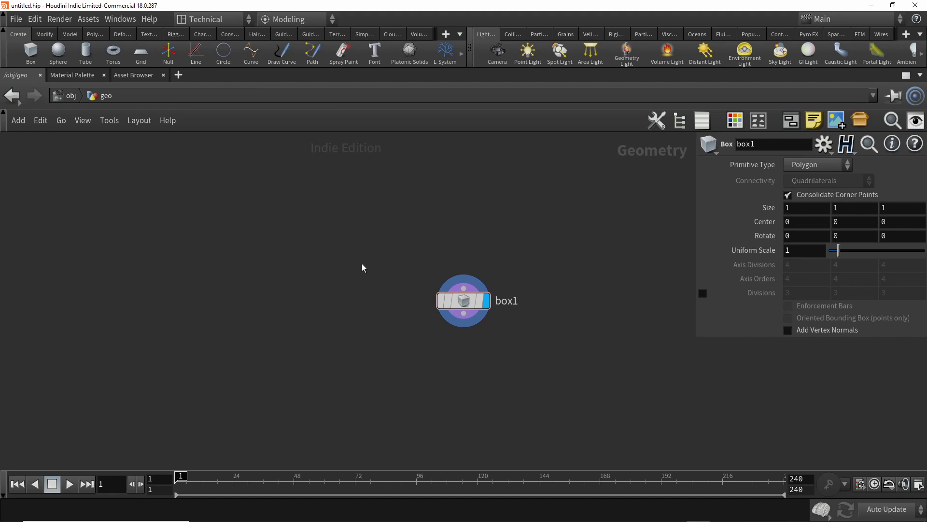
Return to /obj with the full pane layout and delete the geo node.
key("u")
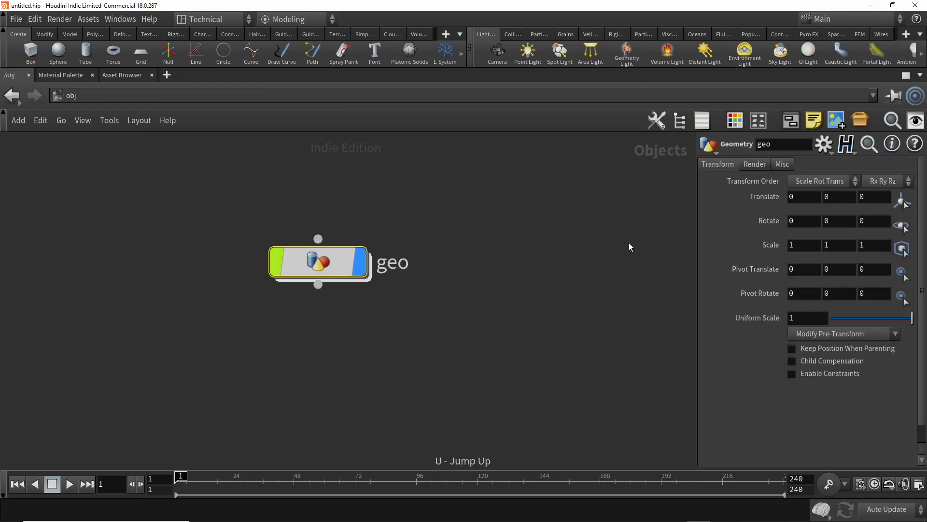
key("ctrl+b")
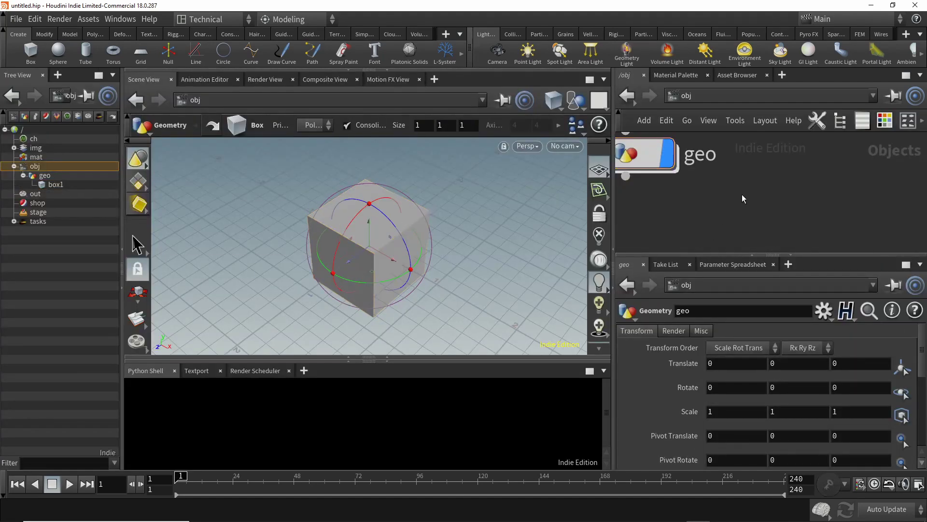
key("h")
key("Delete")
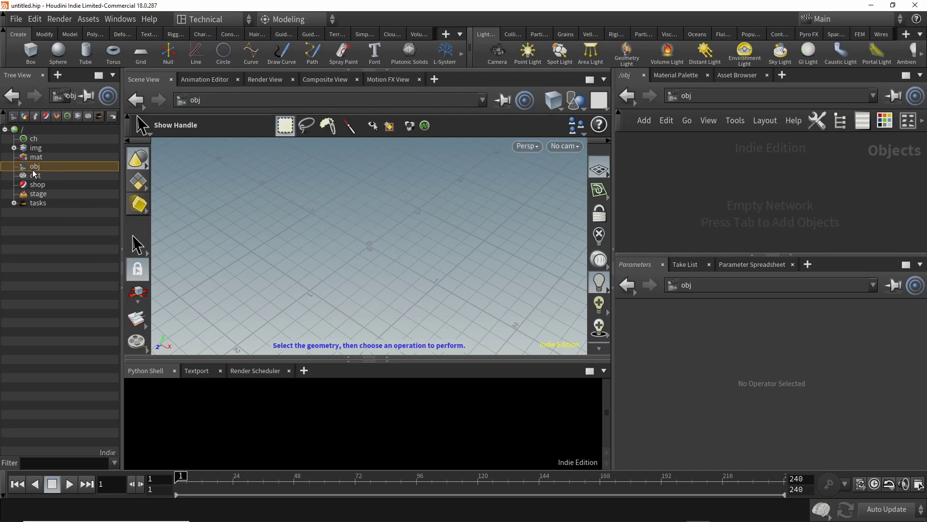
Start a Python Shell command with 'hou', clearing the stray '#' at the prompt.
left_click(297, 407)
type("#")
key("BackSpace")
key("BackSpace")
type("hou")
type(".")
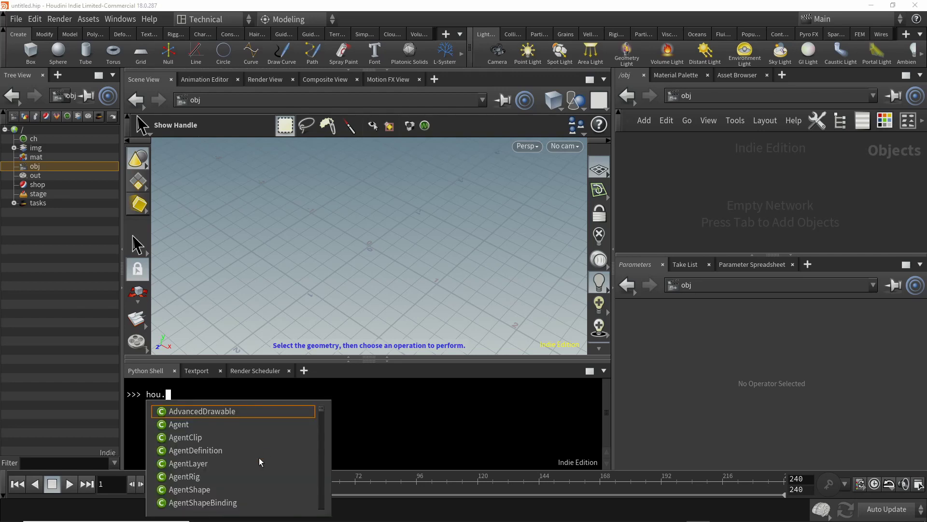
scroll(260, 461, "down", 1)
scroll(260, 461, "down", 1)
scroll(259, 461, "down", 2)
scroll(259, 460, "down", 2)
scroll(259, 455, "down", 2)
scroll(259, 456, "down", 2)
scroll(260, 457, "down", 2)
scroll(260, 457, "down", 2)
scroll(260, 458, "down", 2)
scroll(260, 458, "down", 2)
scroll(260, 458, "down", 2)
key("Escape")
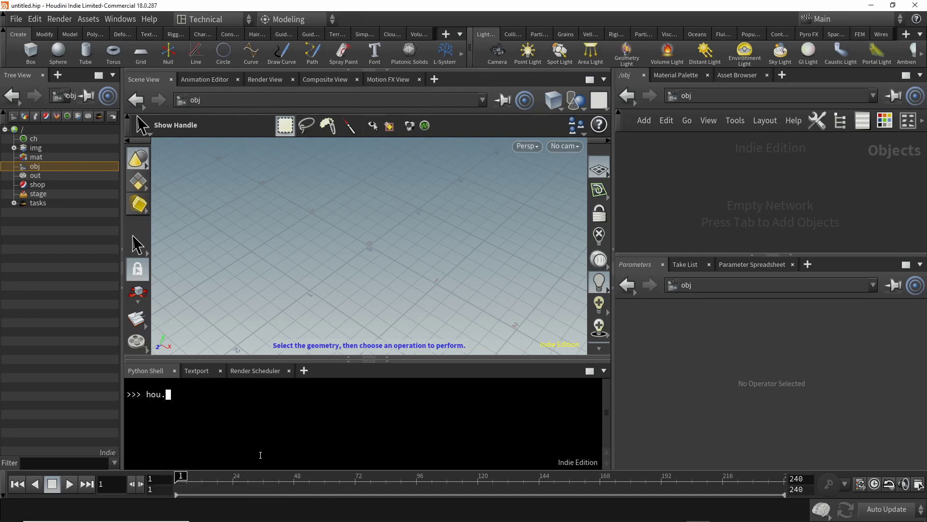
key("BackSpace")
key("BackSpace")
key("BackSpace")
key("BackSpace")
type("hou")
key("BackSpace")
key("BackSpace")
key("BackSpace")
type("hou")
type(".")
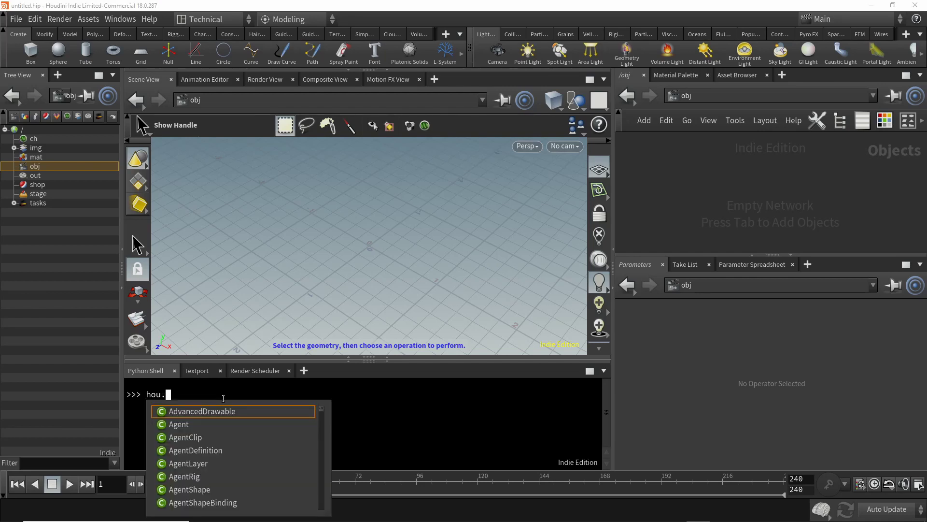
type("c")
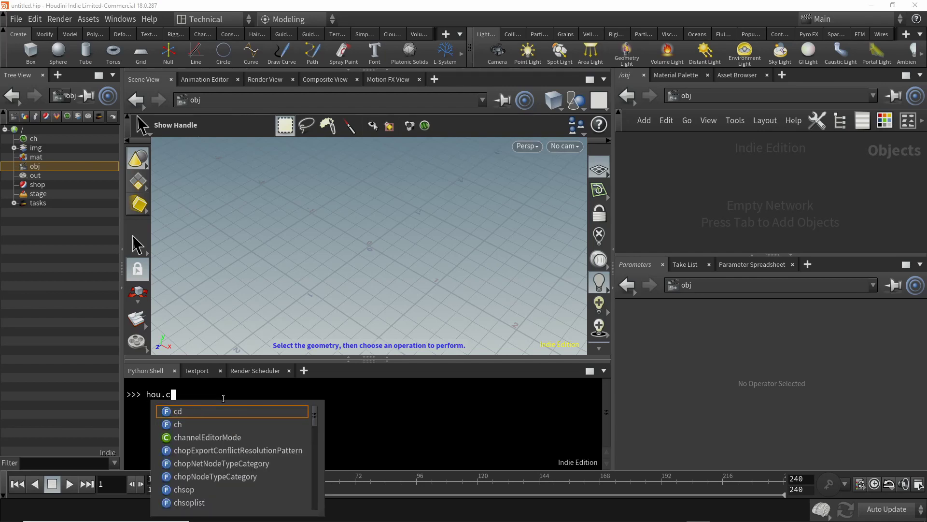
type("h")
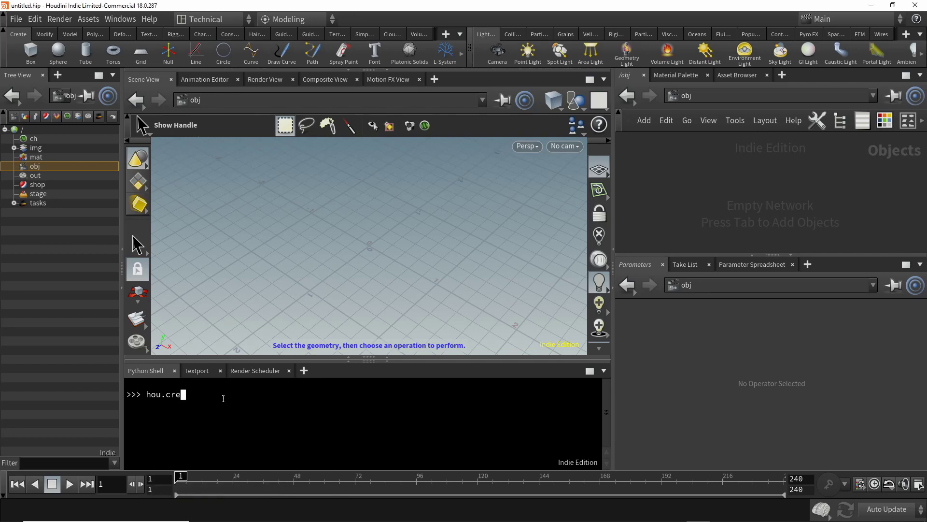
key("BackSpace")
key("BackSpace")
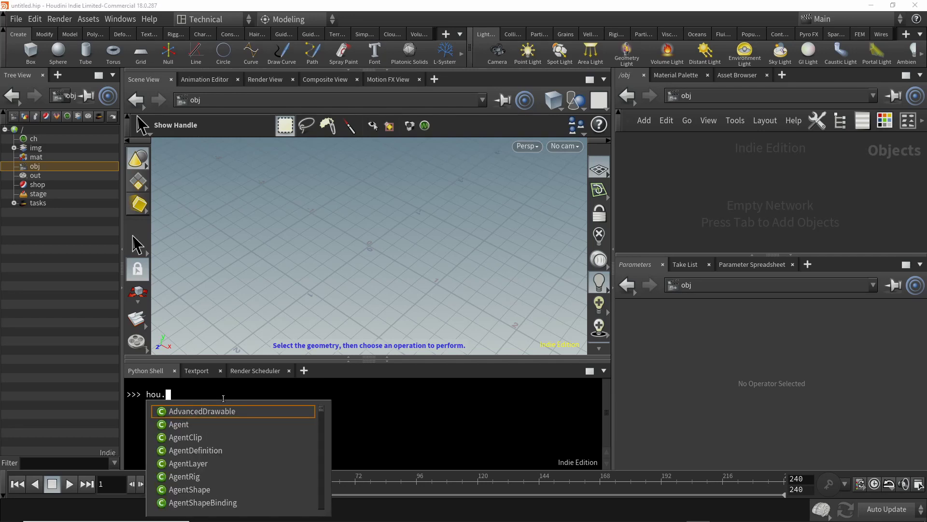
type("no")
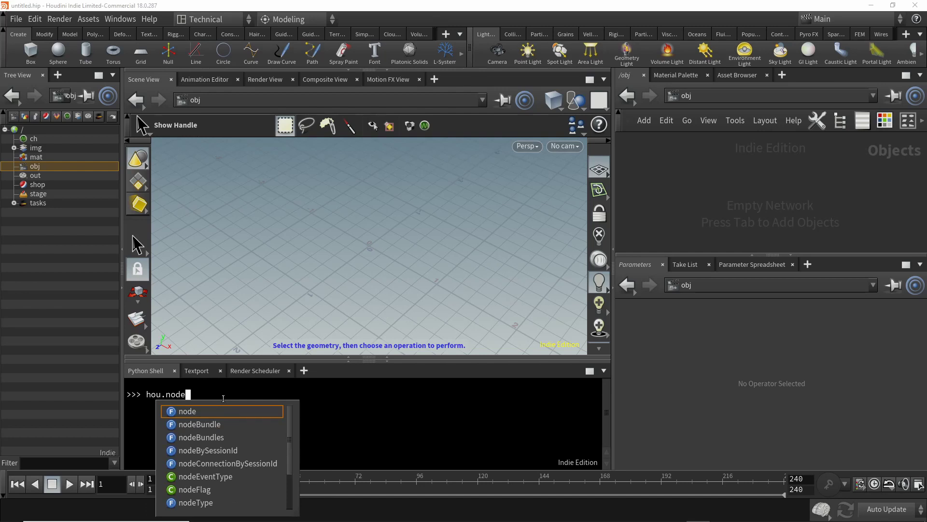
key("BackSpace")
key("BackSpace")
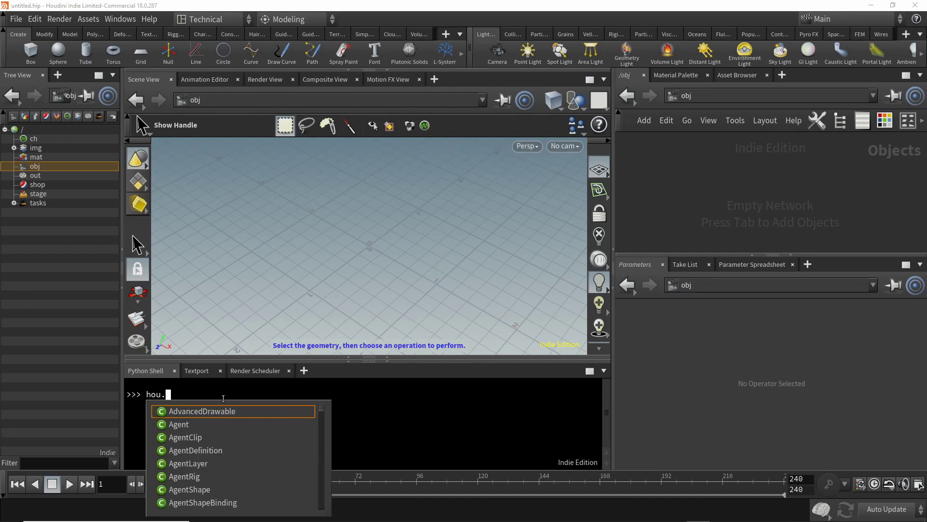
type("geo")
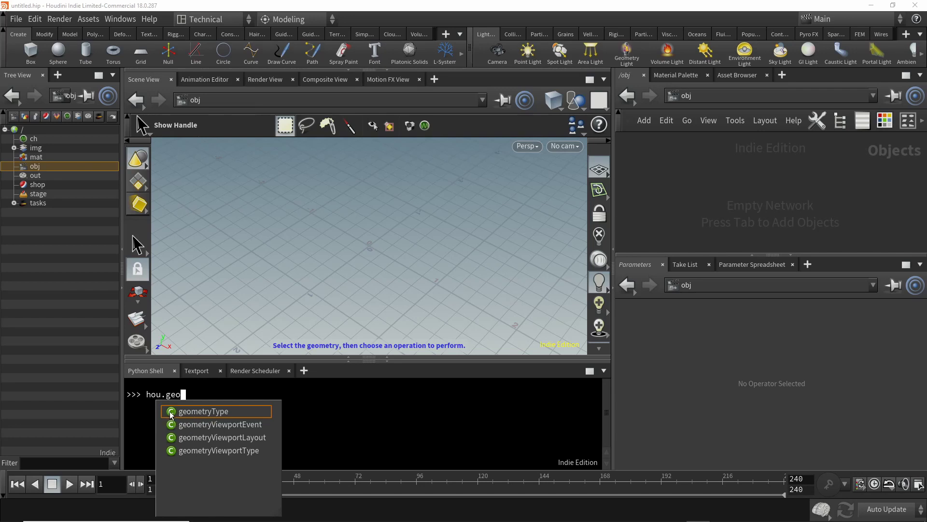
key("BackSpace")
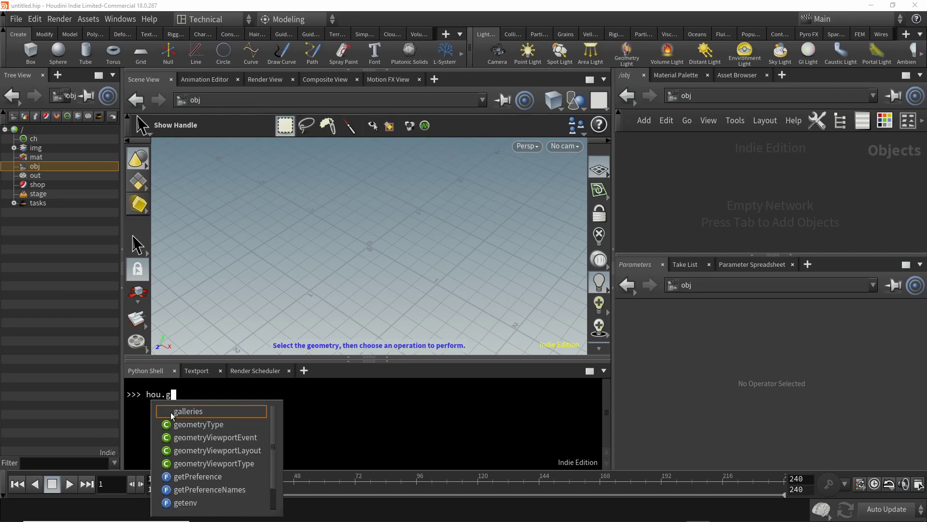
key("BackSpace")
key("BackSpace")
scroll(188, 455, "down", 3)
scroll(187, 455, "down", 5)
scroll(188, 455, "up", 5)
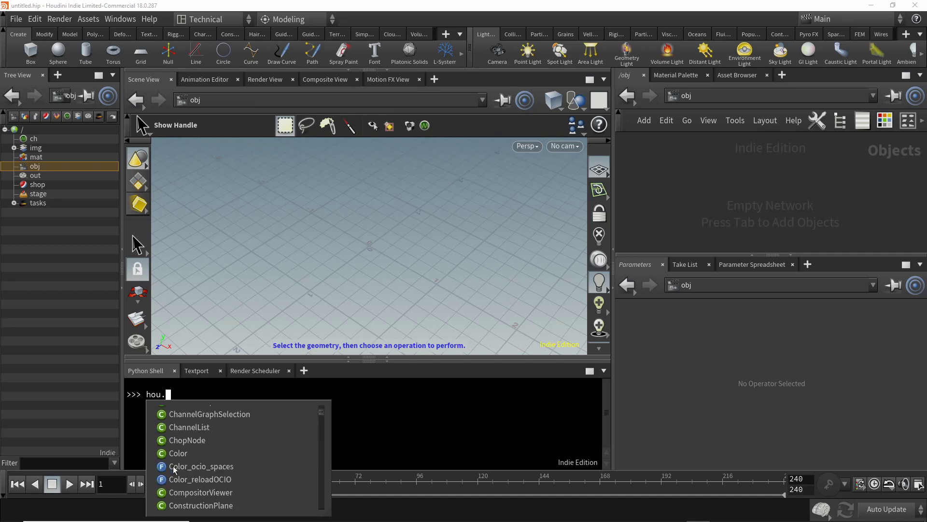
mouse_move(320, 414)
left_mouse_down()
mouse_move(321, 460)
mouse_move(323, 451)
left_mouse_up()
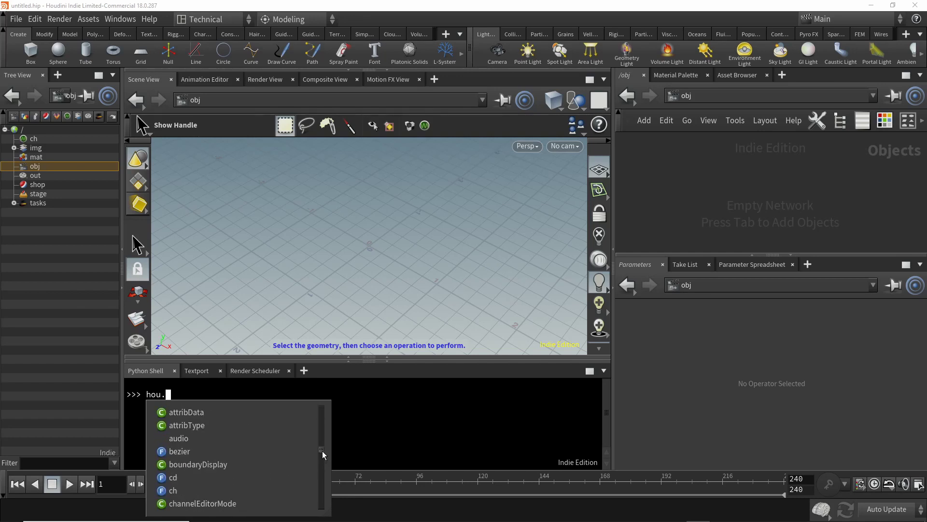
key("Escape")
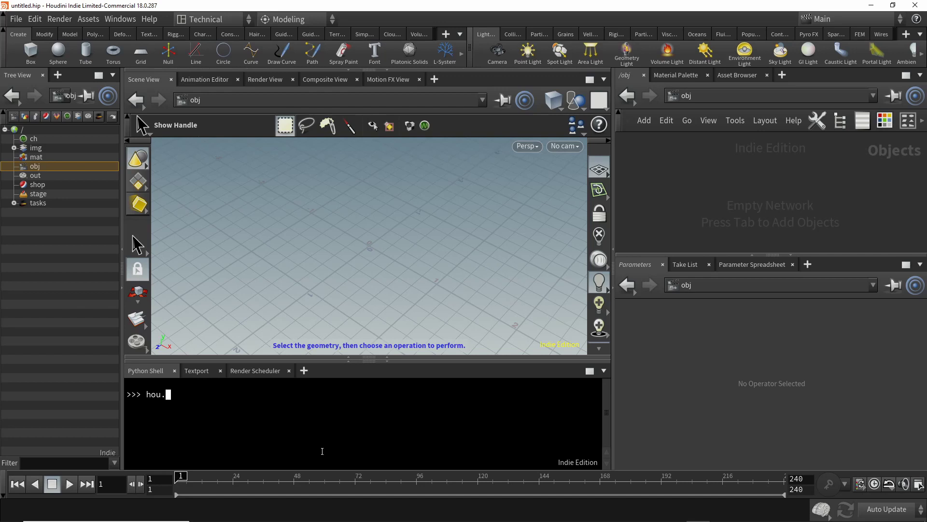
key("BackSpace")
key("BackSpace")
key("BackSpace")
key("Escape")
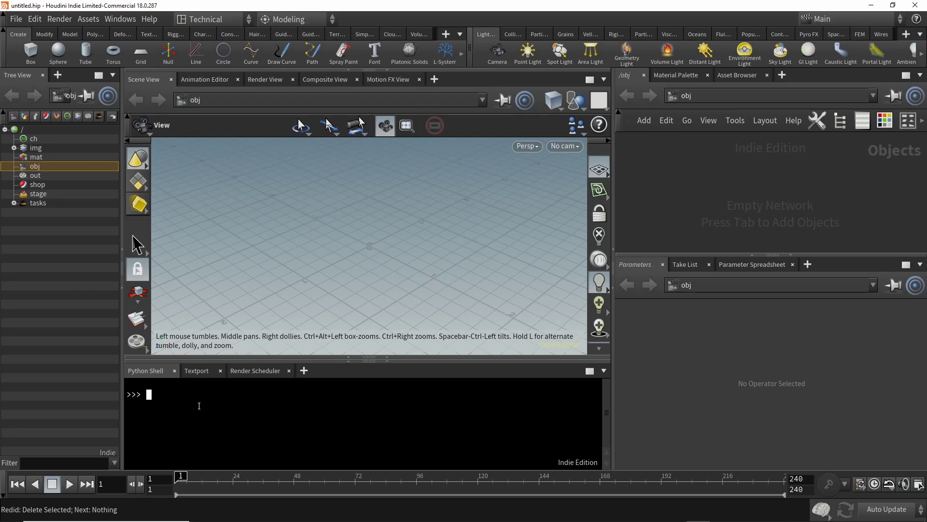
type("hou.")
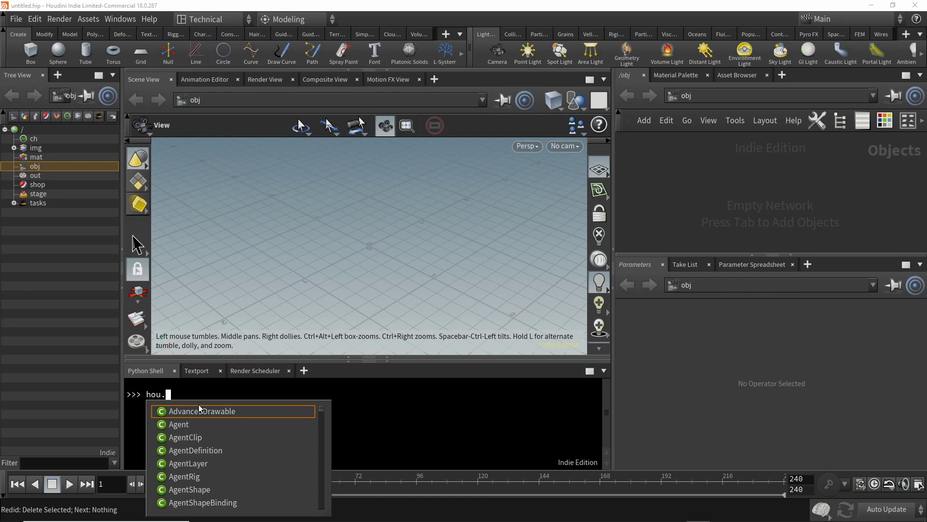
mouse_move(323, 410)
left_mouse_down()
mouse_move(324, 461)
mouse_move(324, 410)
left_mouse_up()
Run hou.node("/obj"), then hou.node("/obj").createNode("geo", "test_geometry").
left_click(35, 168)
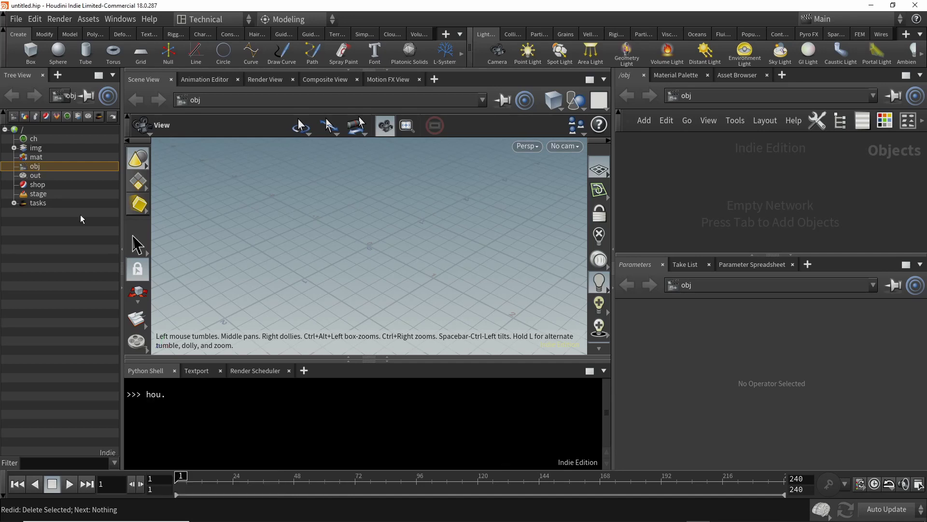
type("node(\"")
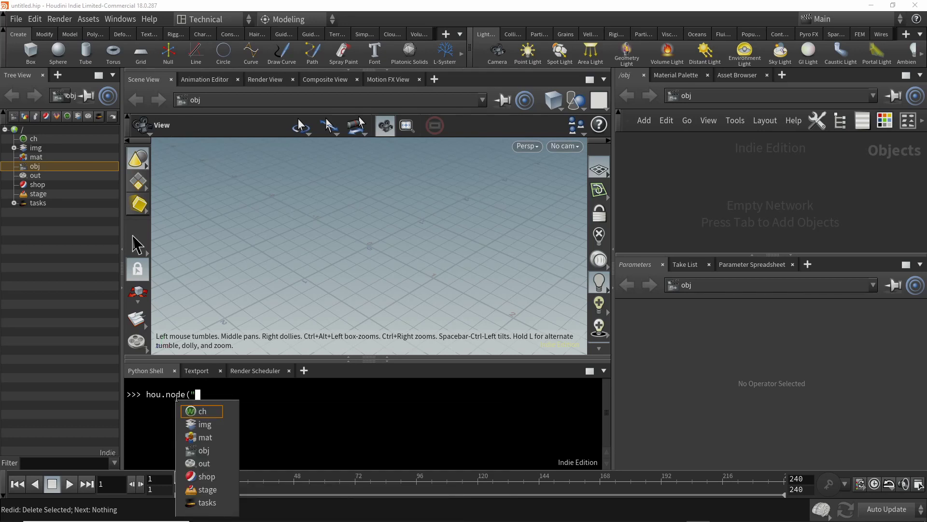
type("/obj\")")
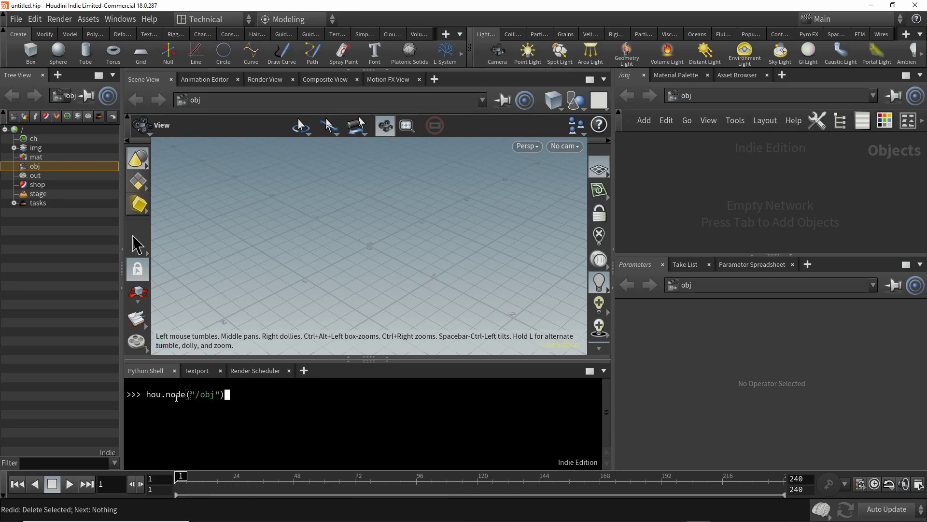
key("Return")
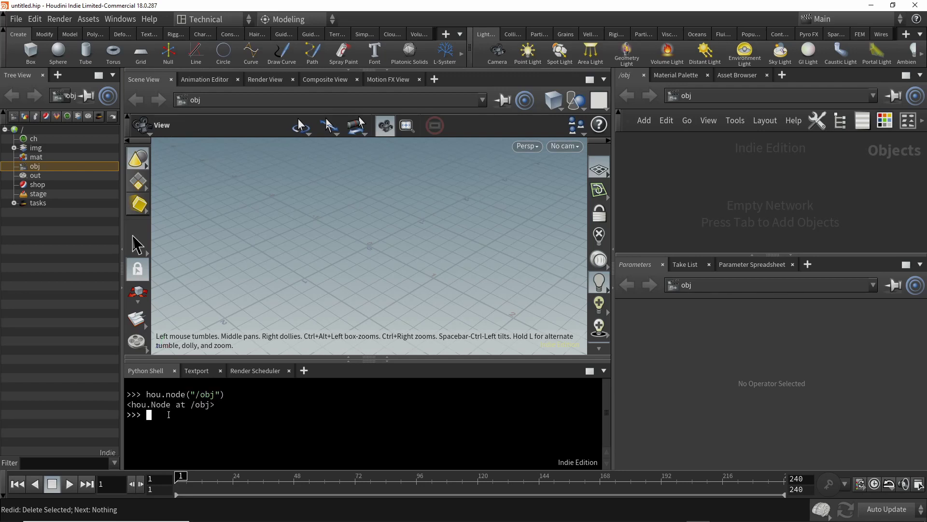
key("Up")
type(".")
type("createNode(\"")
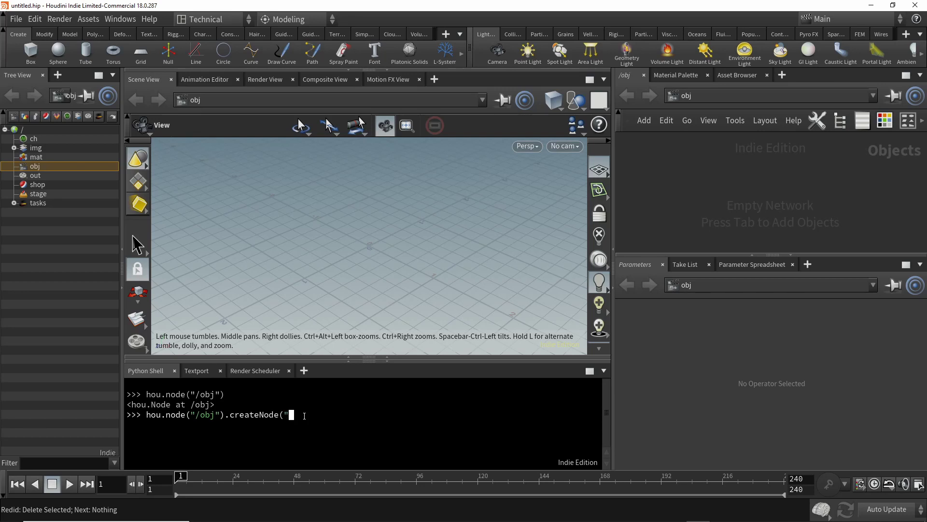
type("geo\", ")
type("\"test_")
type("geometry\")")
key("Return")
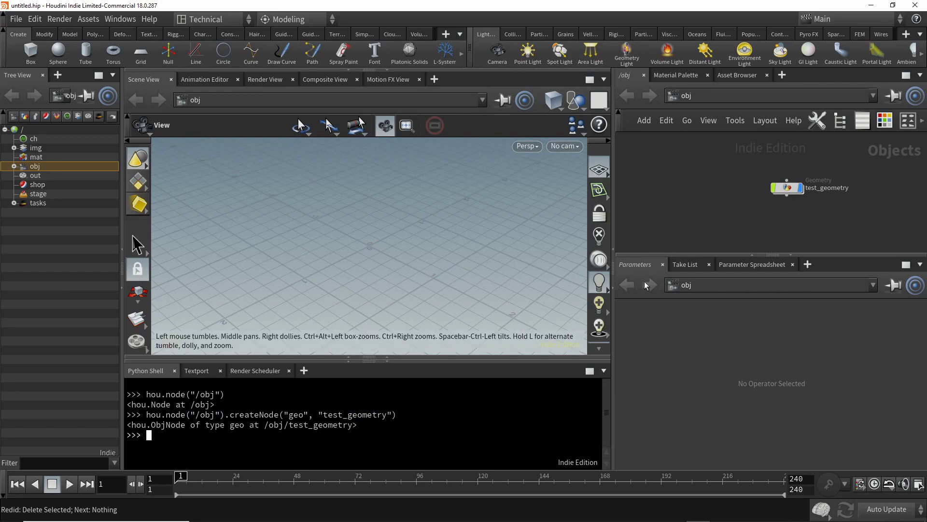
key("ctrl+b")
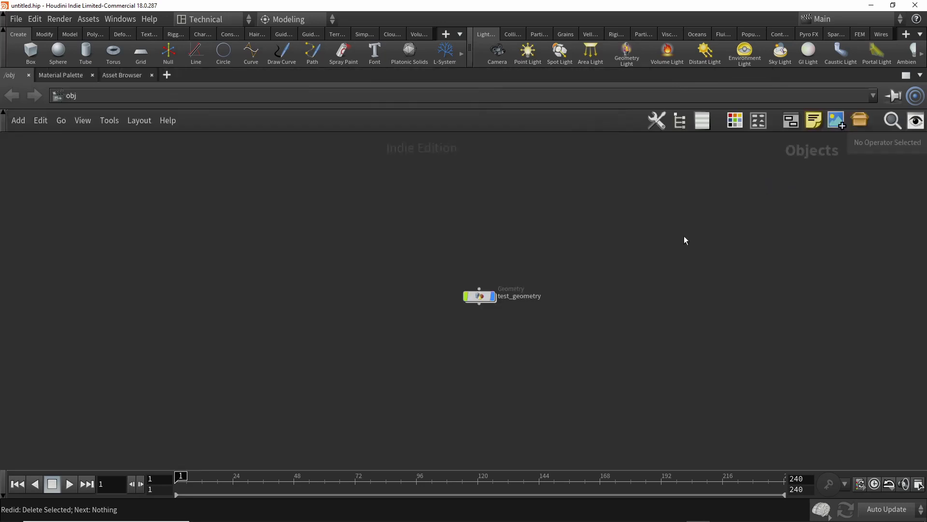
scroll(485, 286, "up", 5)
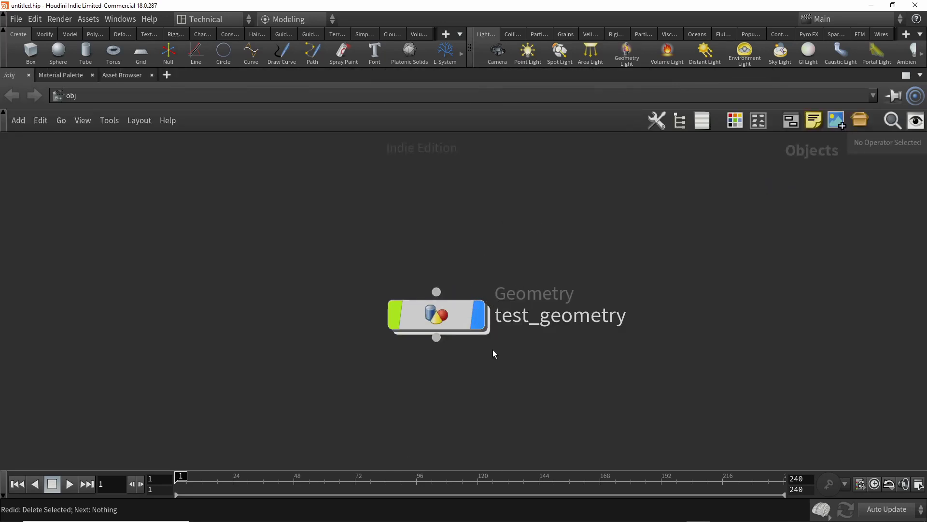
mouse_move(436, 315)
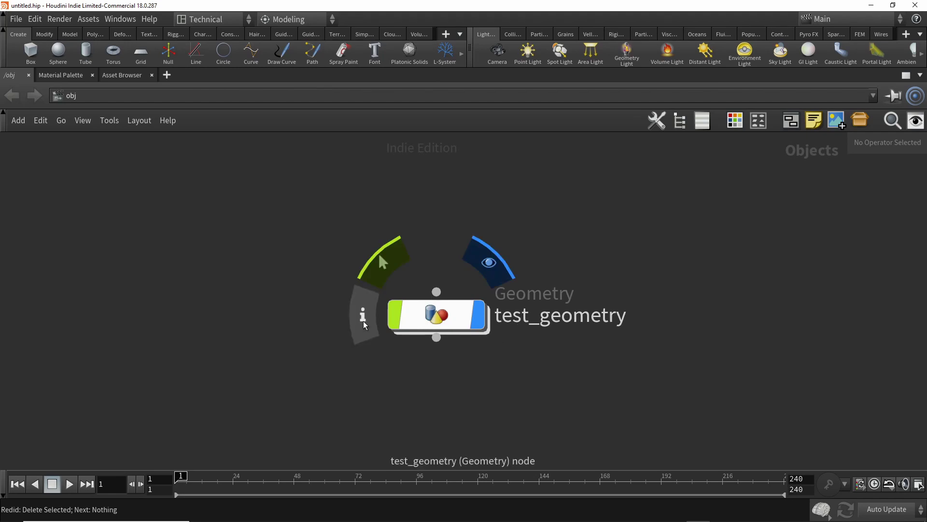
left_click(363, 320)
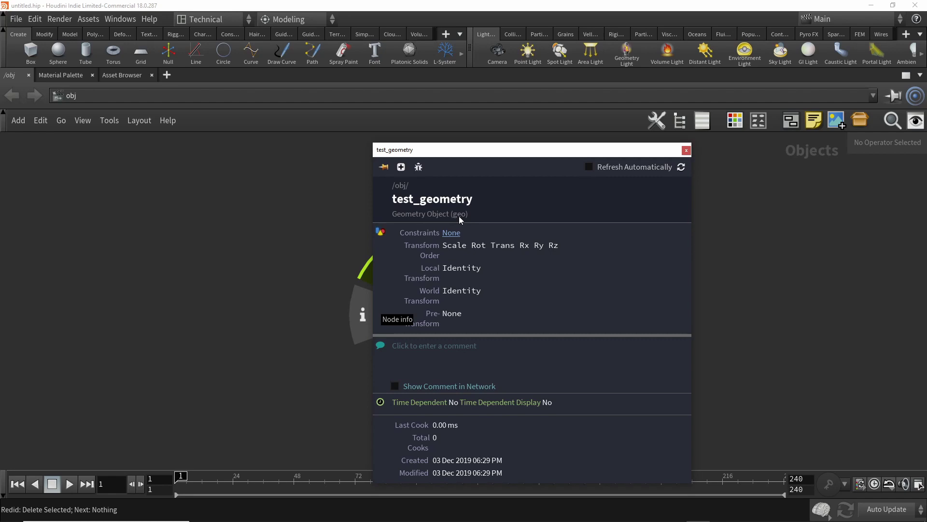
key("ctrl+b")
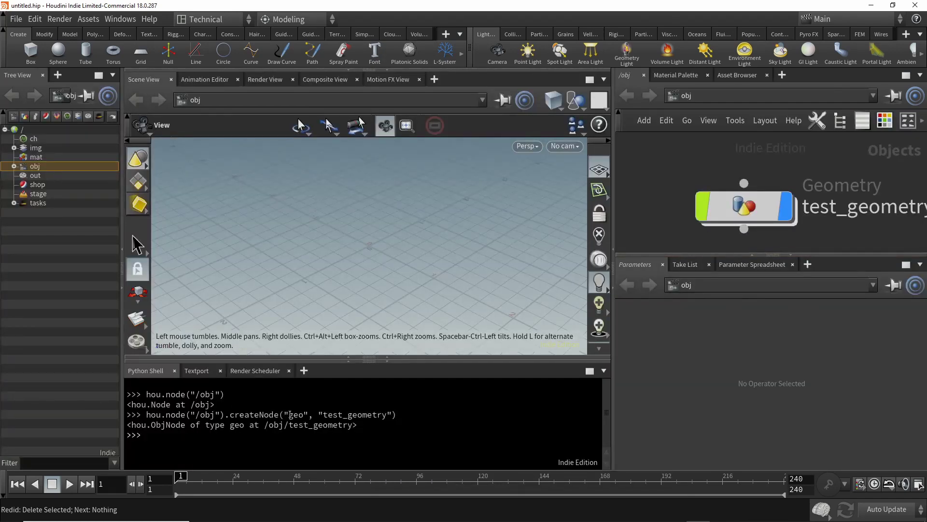
Move the test_geometry node up and left in the network editor.
left_click_drag(284, 414, 310, 415)
left_click_drag(324, 414, 389, 415)
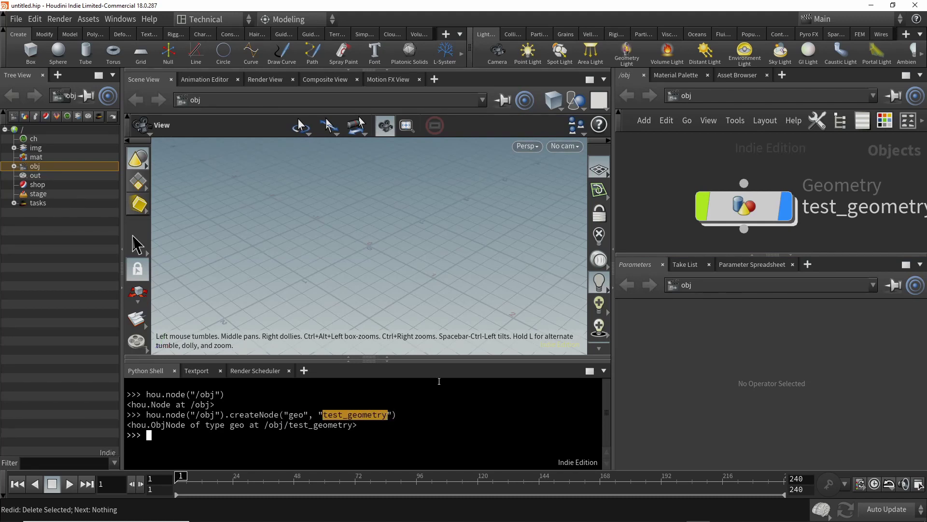
left_click_drag(744, 207, 698, 196)
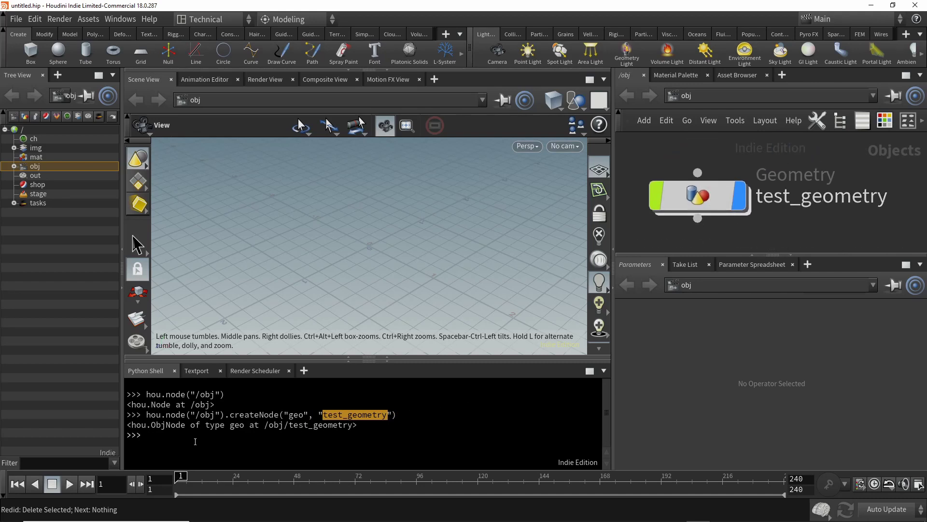
left_click(195, 439)
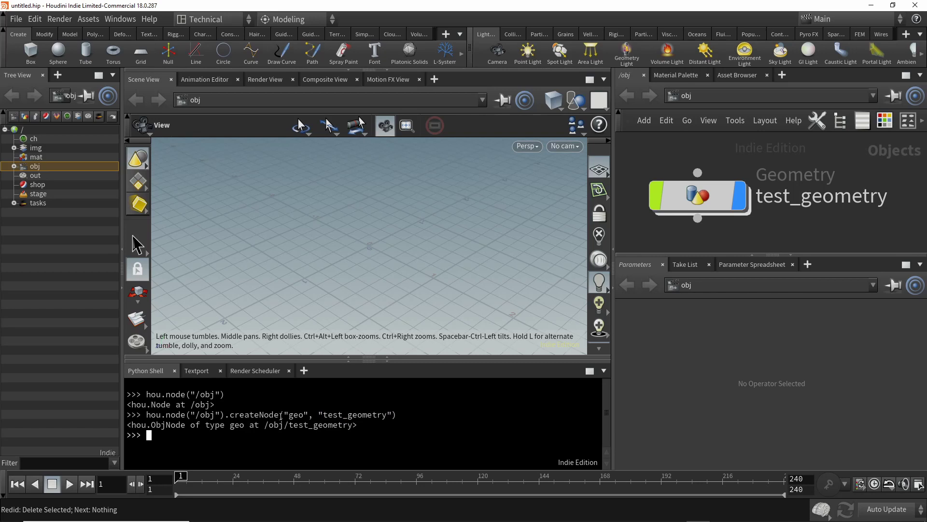
Dive into test_geometry and select it under obj in the Tree View to show its transforms.
double_click(738, 202)
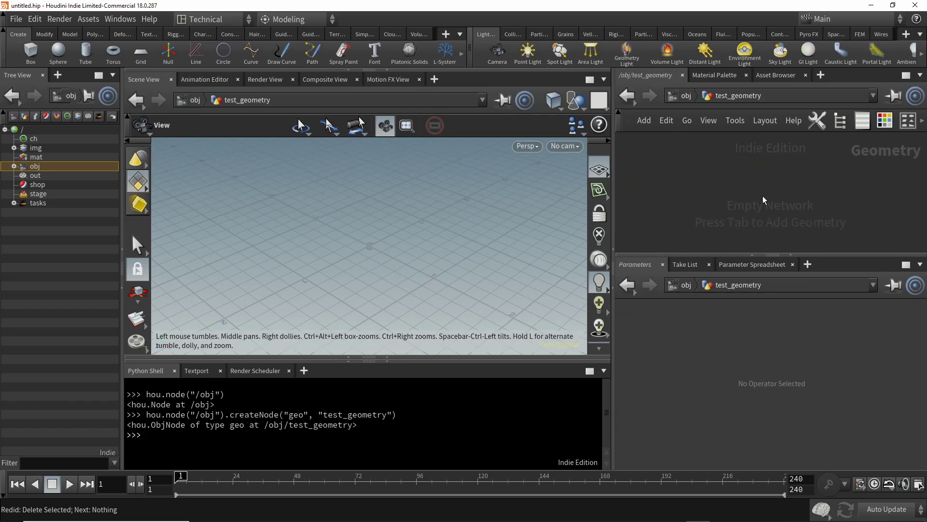
left_click(15, 169)
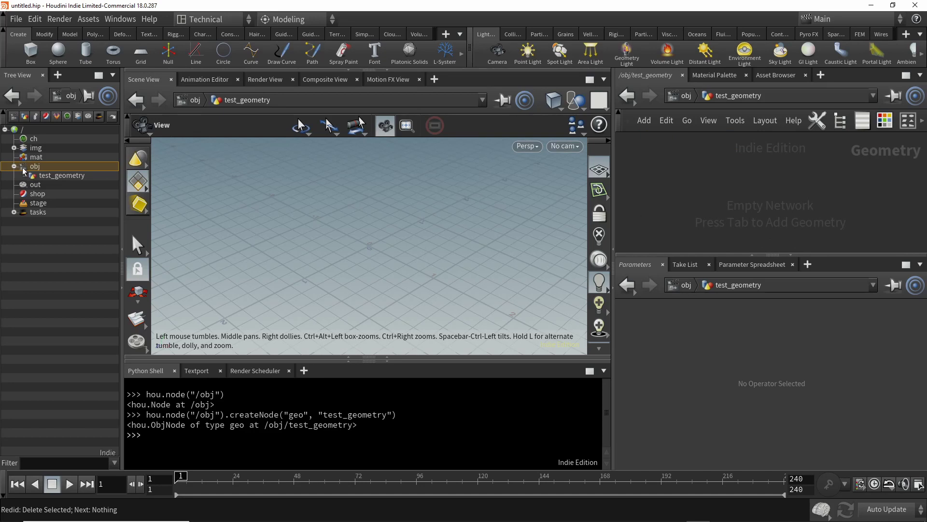
left_click(52, 176)
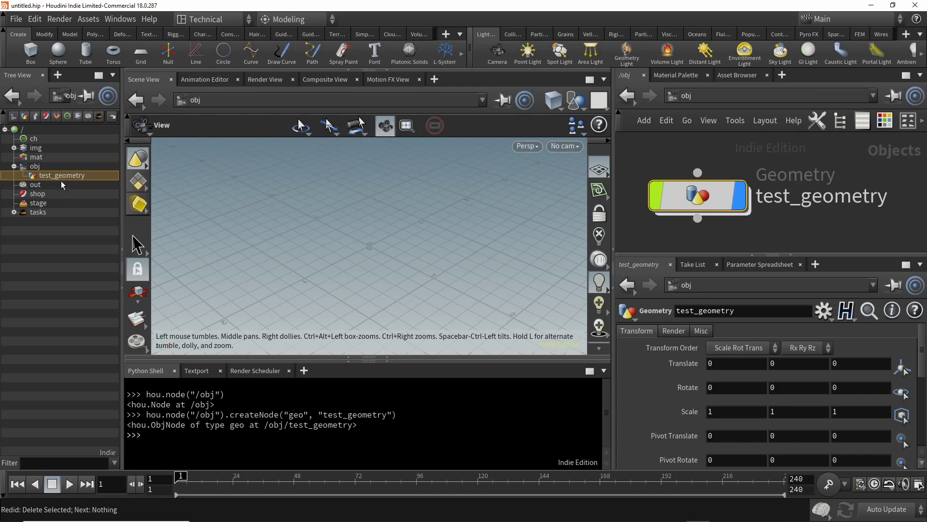
left_click(169, 433)
Run hou.node("/obj/test_geometry") and inspect the returned hou.ObjNode output.
key("Return")
type("hou.node(")
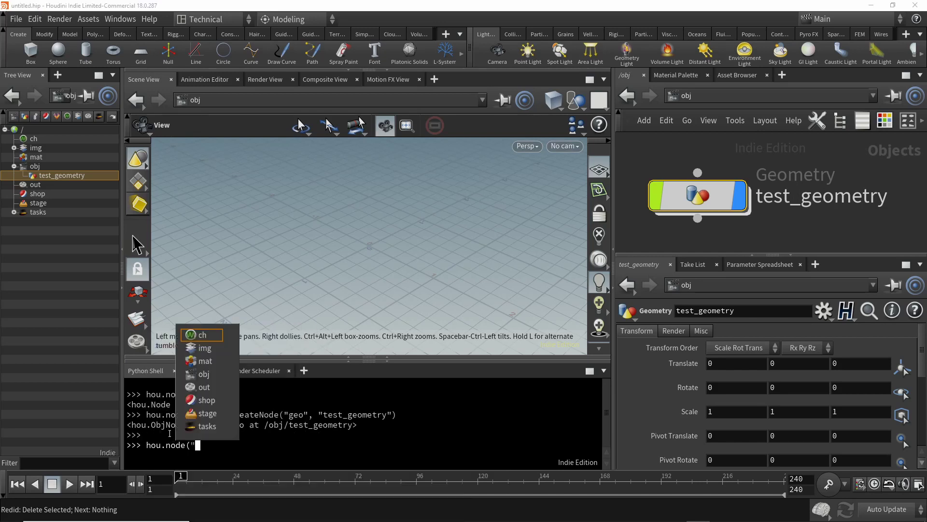
type("/")
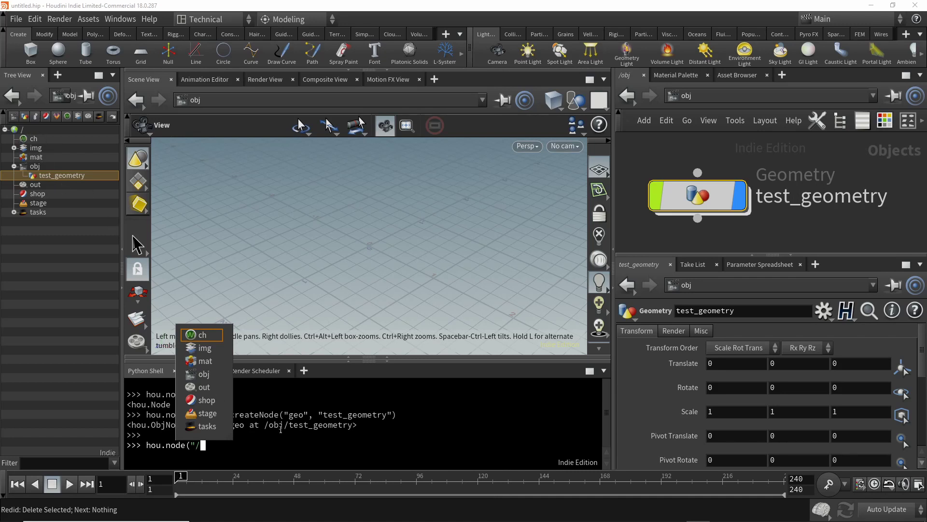
type("obj")
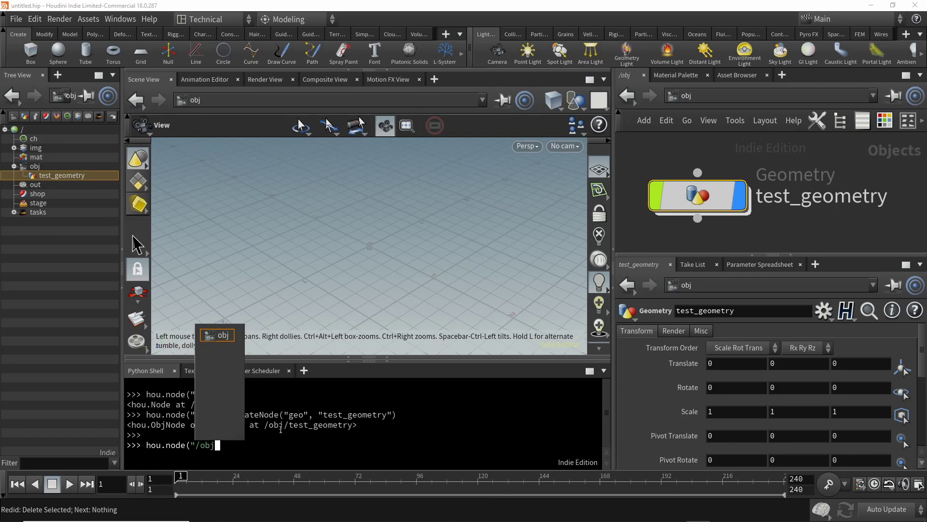
type("/")
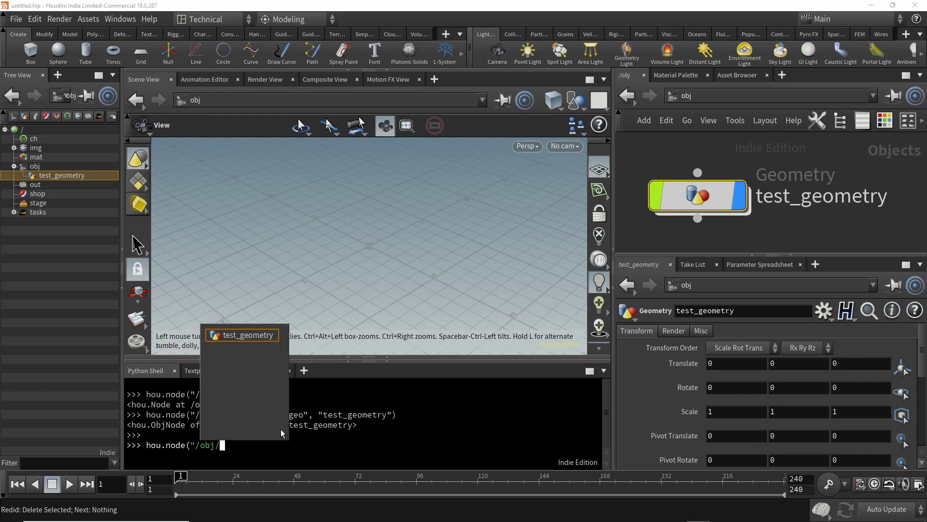
key("Down")
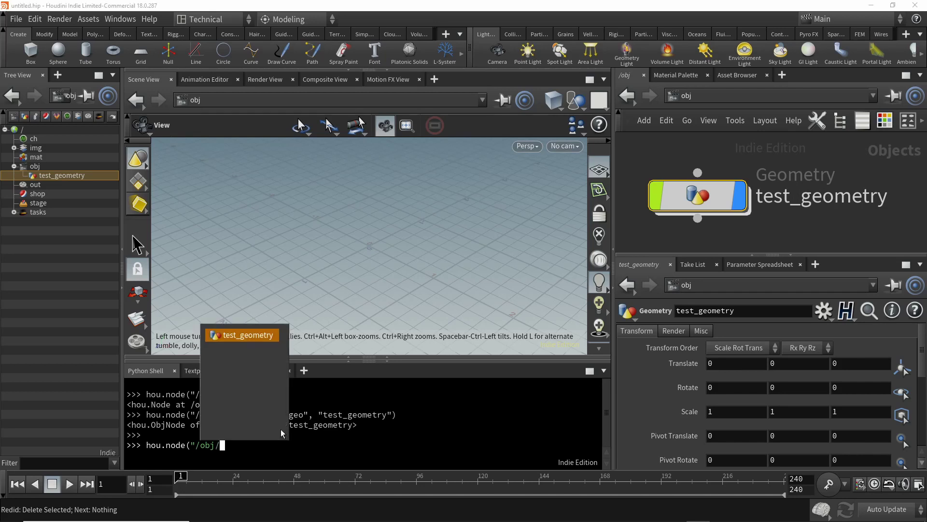
type("test_geometry")
key("Return")
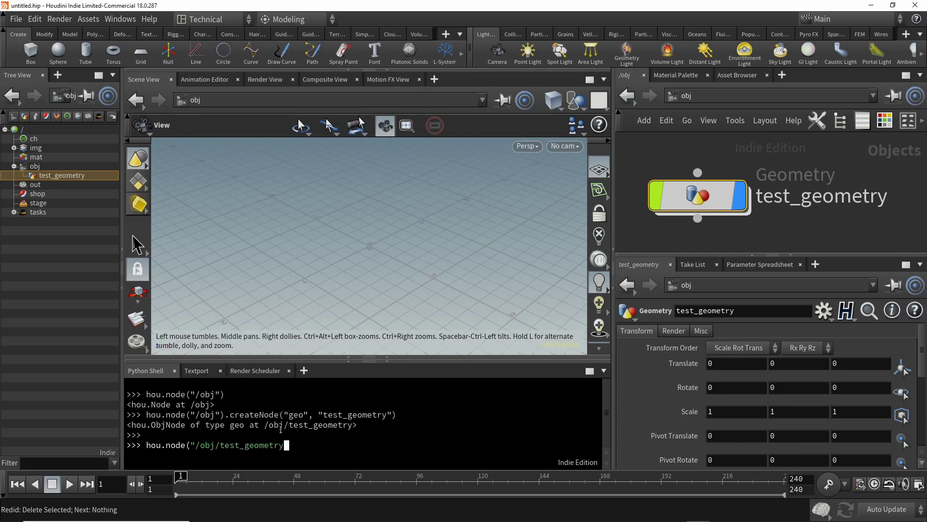
type("\")")
key("Return")
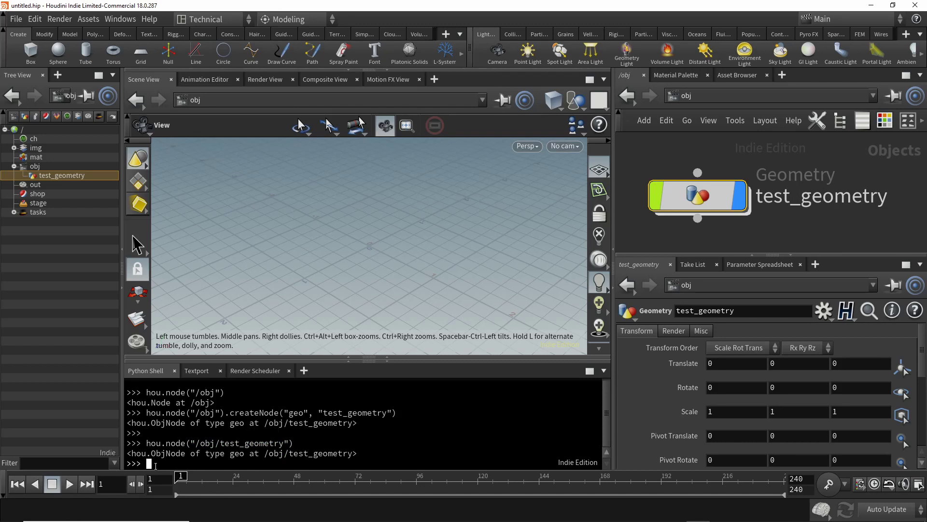
left_click_drag(128, 454, 390, 453)
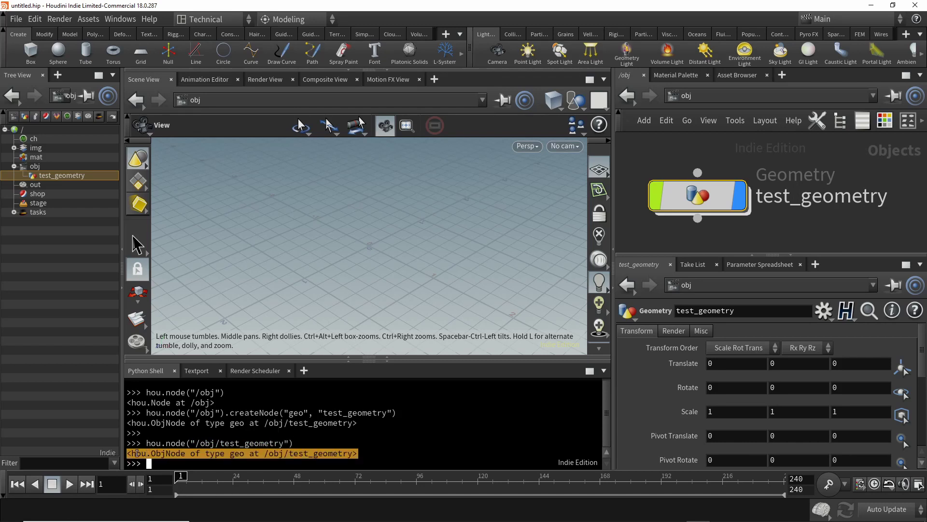
left_click_drag(131, 452, 353, 453)
left_click(313, 453)
Assign the lookup to a variable: geo = hou.node("/obj/test_geometry").
key("Up")
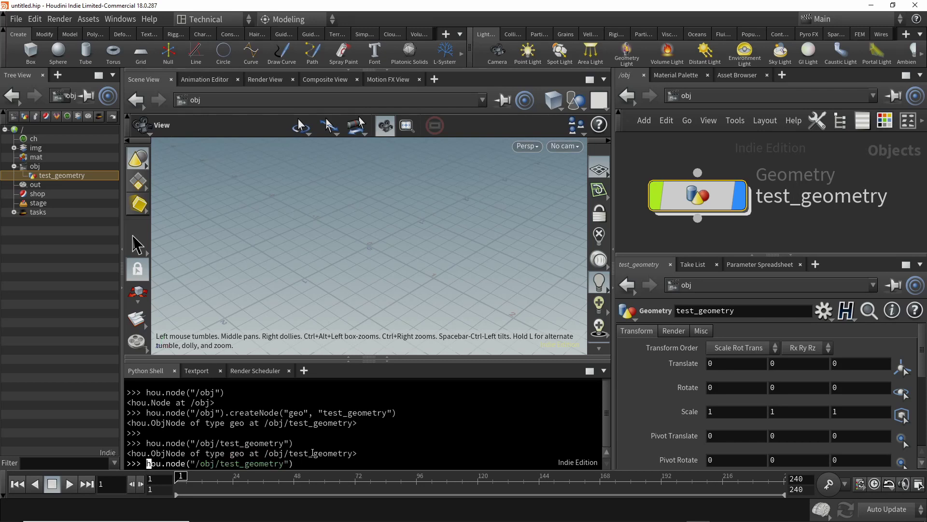
type("geo =")
key("Home")
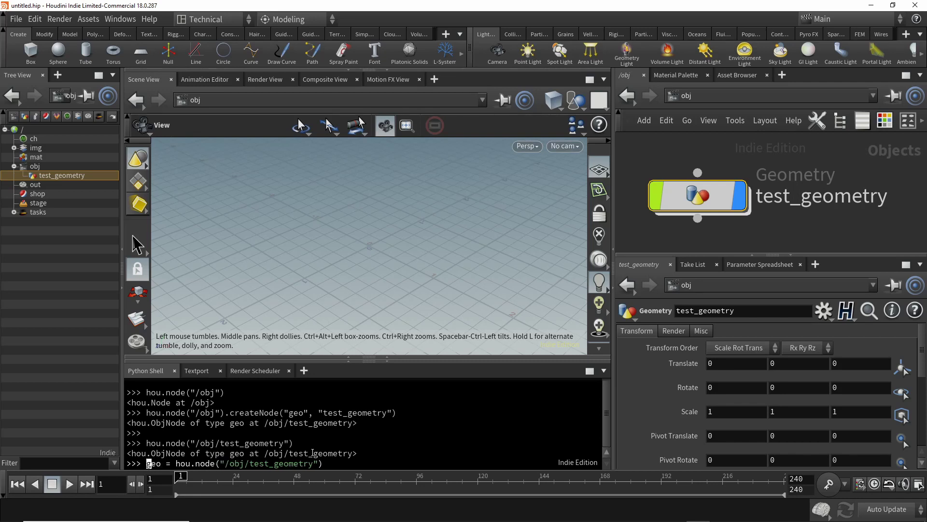
key("End")
key("Home")
key("Right")
key("Right")
key("Right")
key("Right")
key("Right")
key("Right")
key("Right")
key("Left")
key("Left")
key("Right")
key("Right")
key("Right")
key("Right")
key("Right")
key("Right")
key("Right")
key("Right")
key("Home")
key("End")
key("Return")
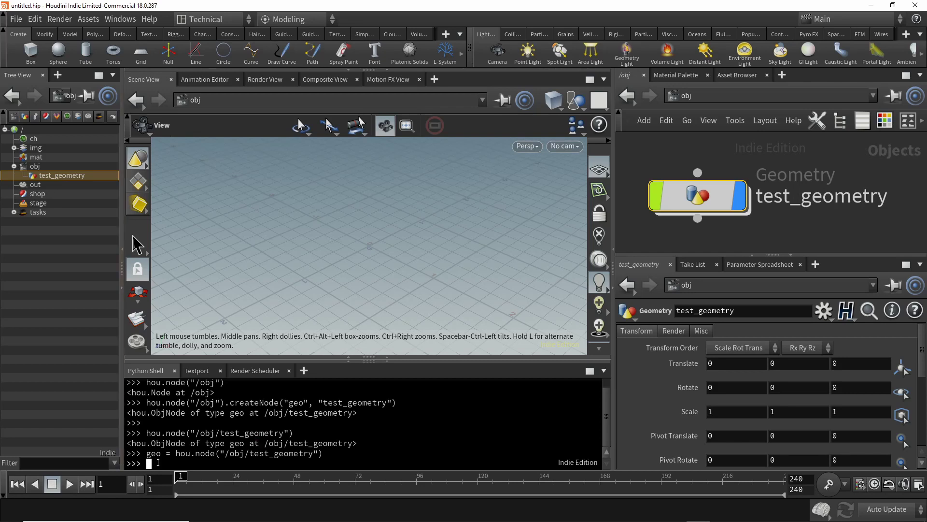
type("geo")
Print geo, then run geo.createNode("box", "sample_box") to add the cube.
key("Return")
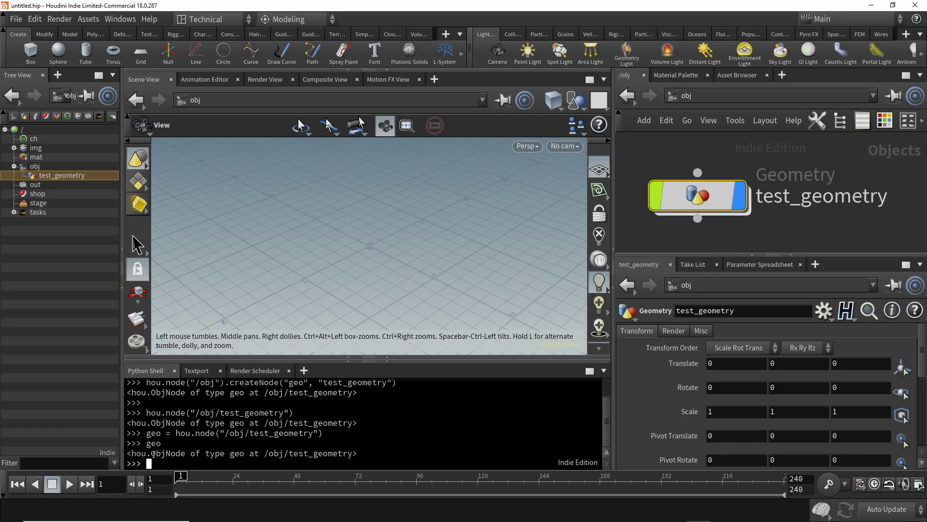
type("geo/")
key("BackSpace")
type(".createNode(\"")
key("BackSpace")
key("BackSpace")
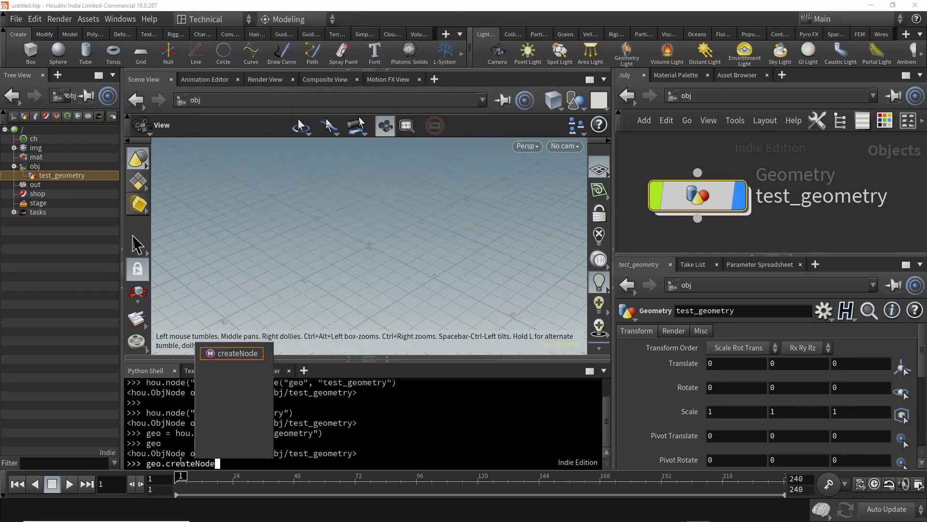
type("(")
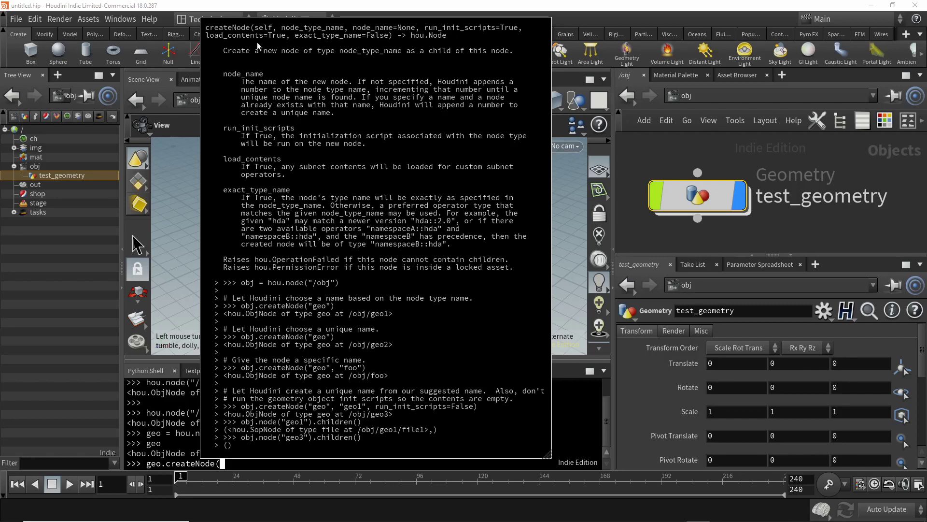
key("BackSpace")
key("BackSpace")
key("BackSpace")
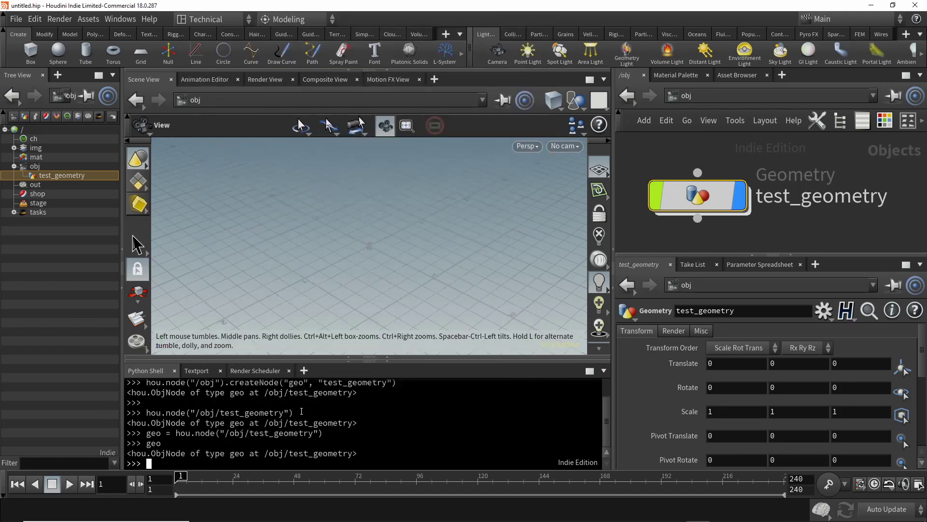
type("geo.createNode")
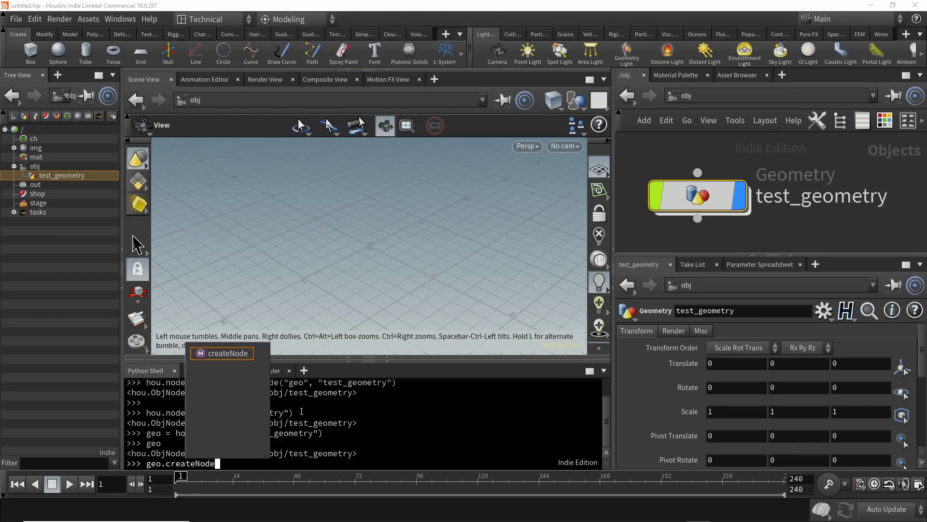
type("(\"box\", \"sample_box\")")
key("Return")
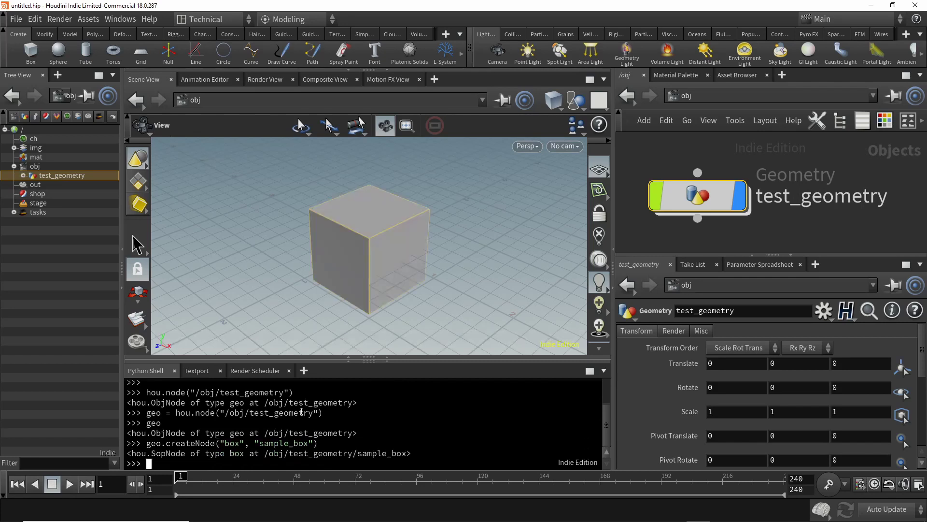
Select sample_box in the Tree View, then enter test_geometry's network to view it.
left_click(22, 175)
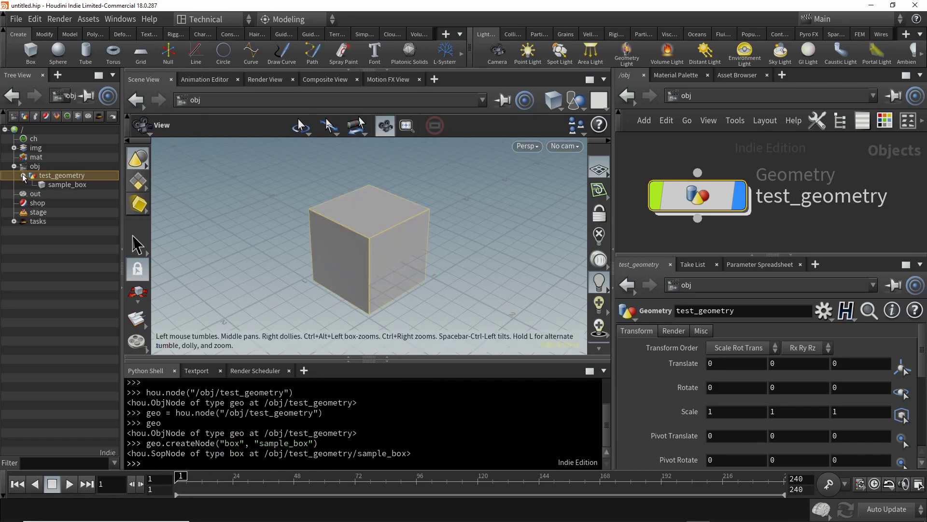
left_click(63, 181)
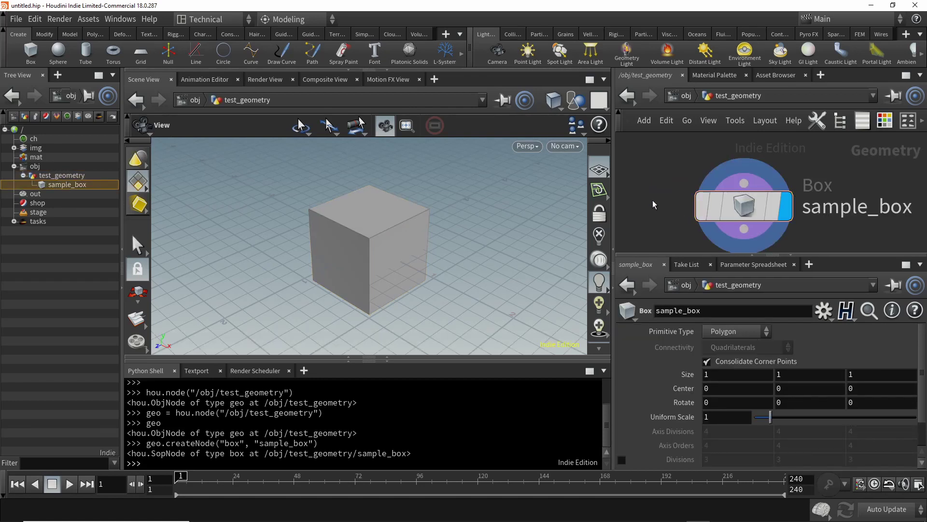
key("u")
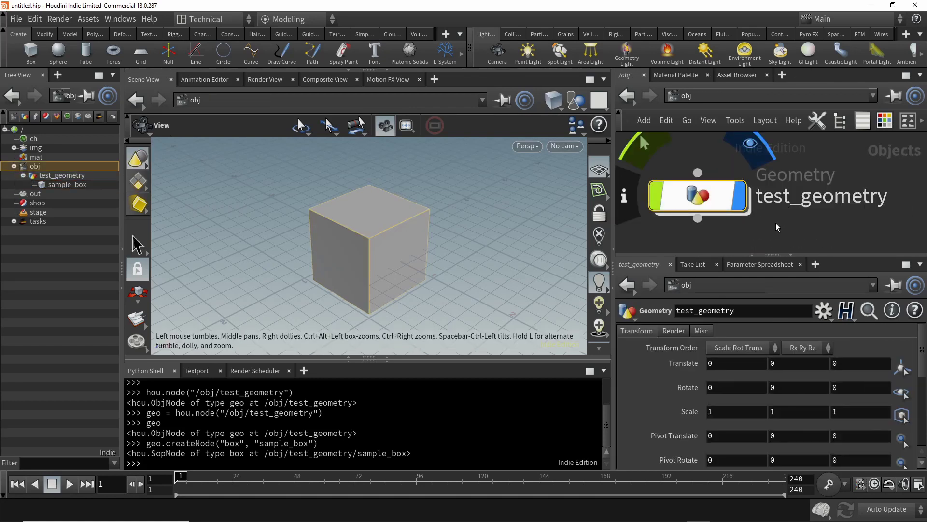
key("ctrl+b")
mouse_move(414, 303)
left_mouse_down()
mouse_move(297, 247)
mouse_move(270, 246)
left_mouse_up()
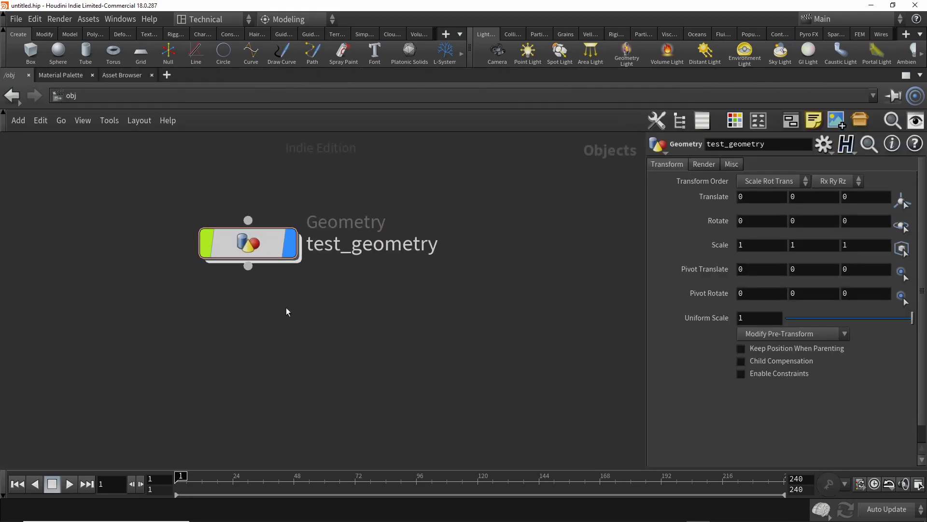
double_click(270, 248)
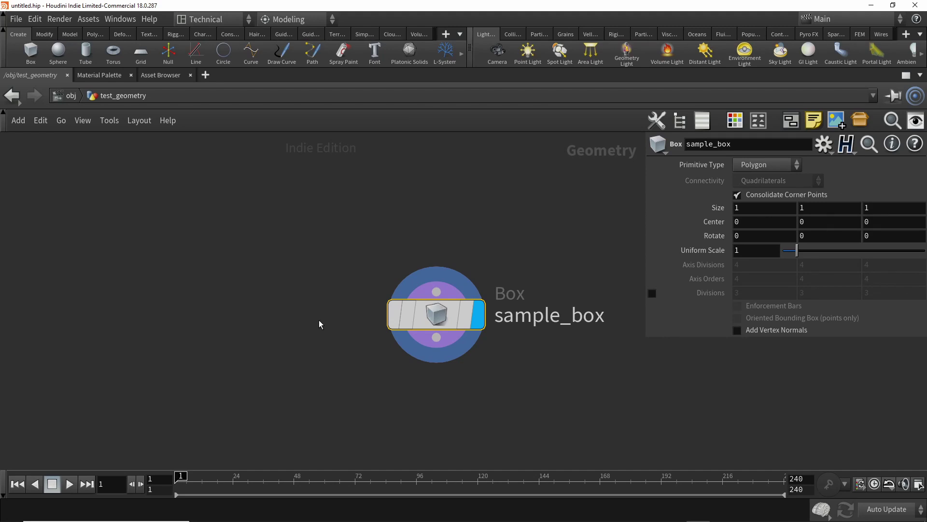
key("ctrl+b")
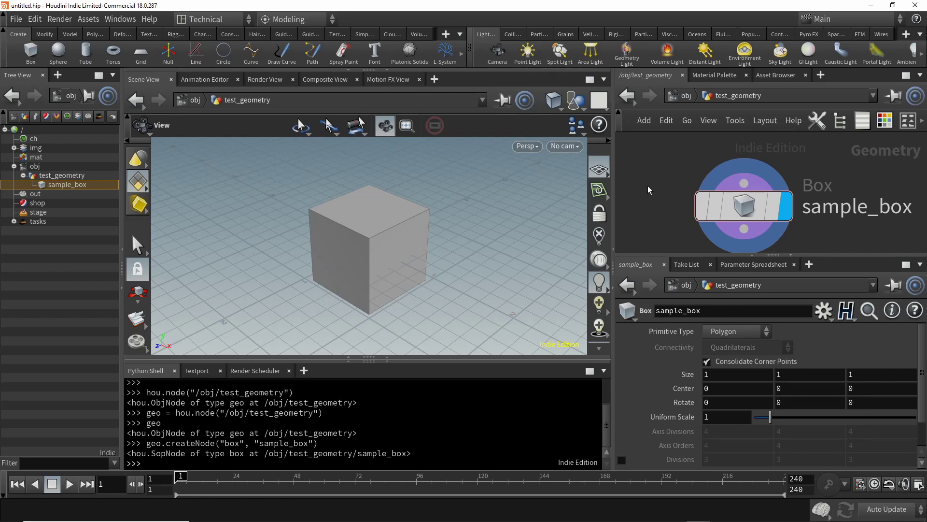
key("Tab")
type("box")
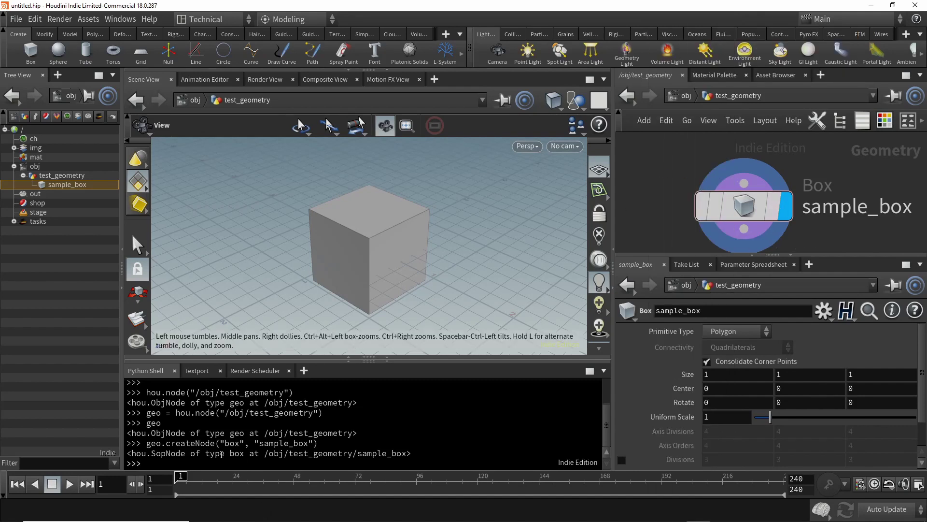
key("Return")
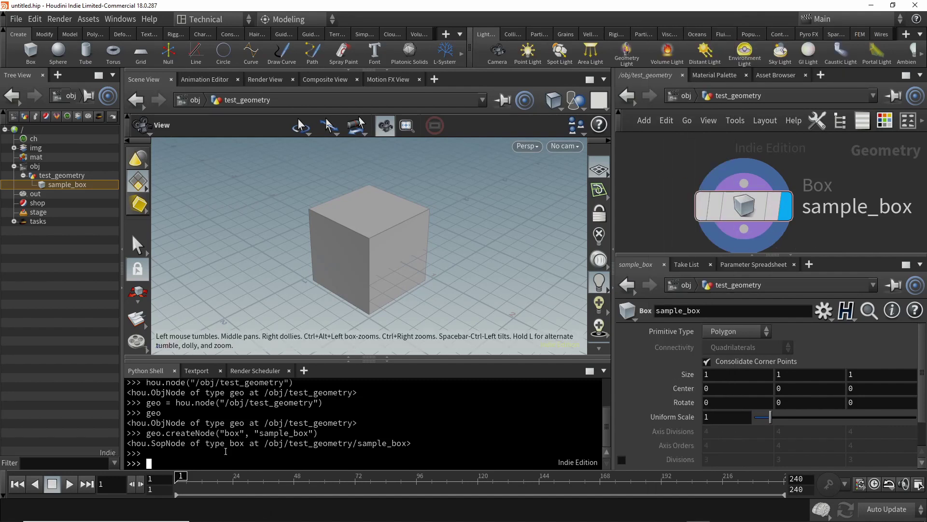